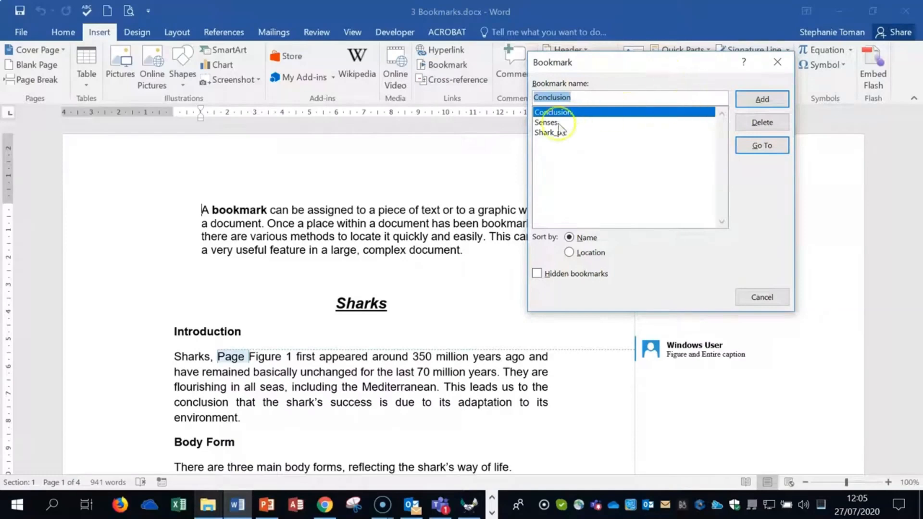
Jump to the Conclusion, Senses and Shark_pic bookmarks in turn to view their locations in the document.
left_click(554, 113)
left_click(762, 146)
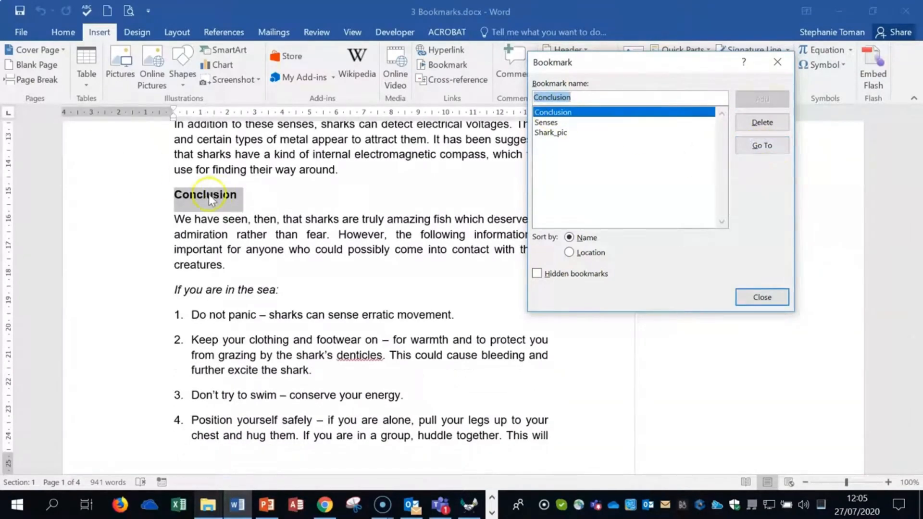
left_click(548, 122)
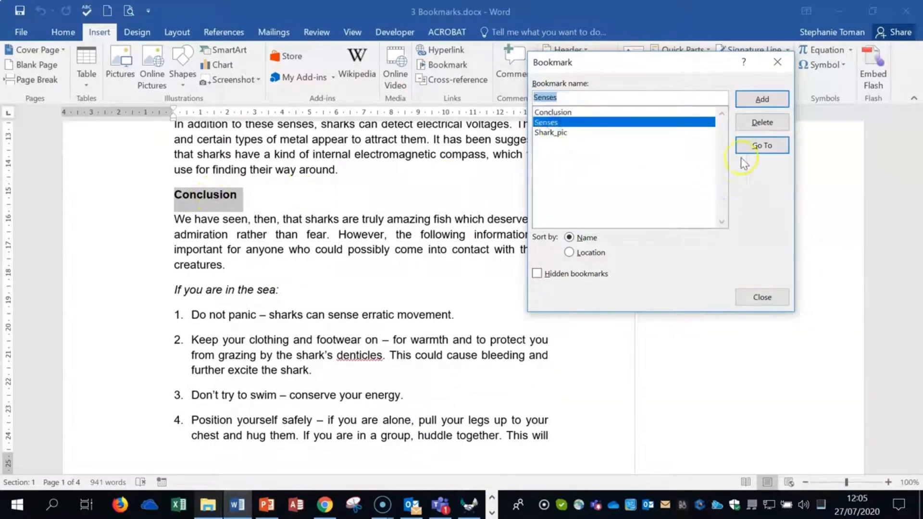
left_click(765, 148)
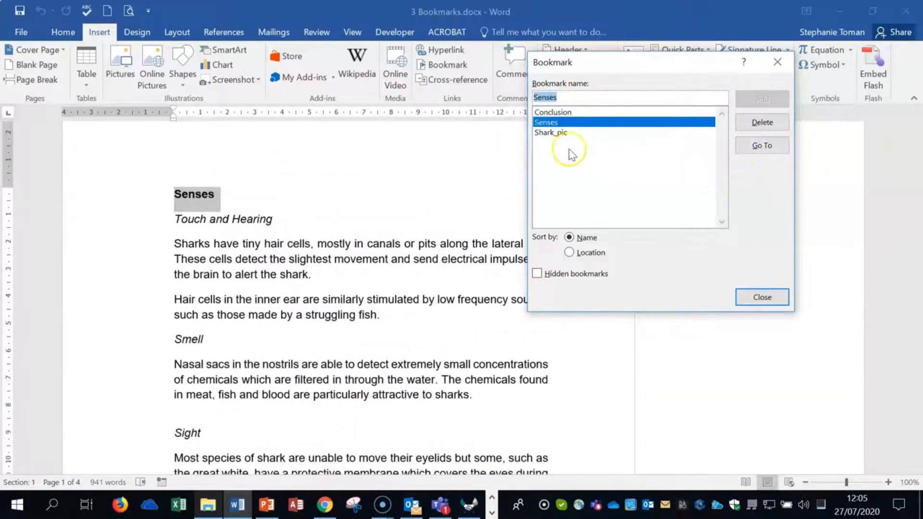
left_click(547, 133)
left_click(761, 147)
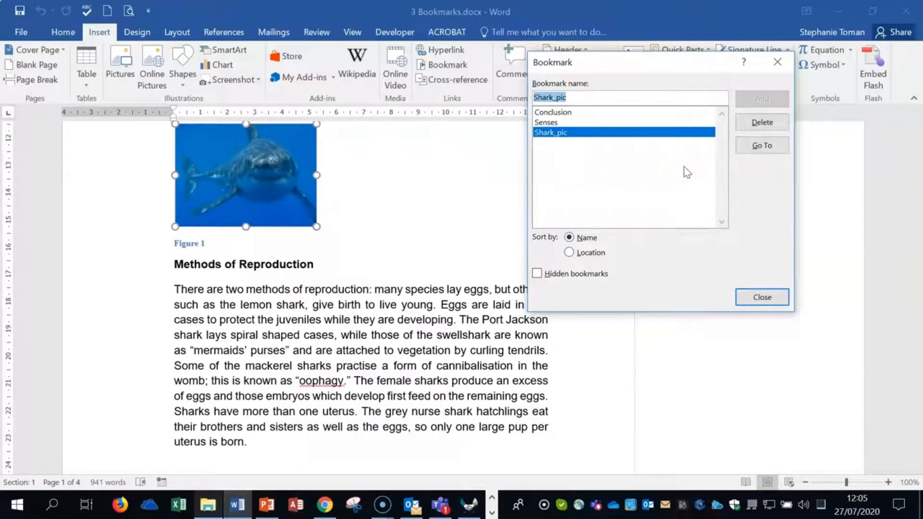
Delete the Shark_pic, Senses and Conclusion bookmarks and close the Bookmark dialog.
left_click(748, 125)
left_click(546, 124)
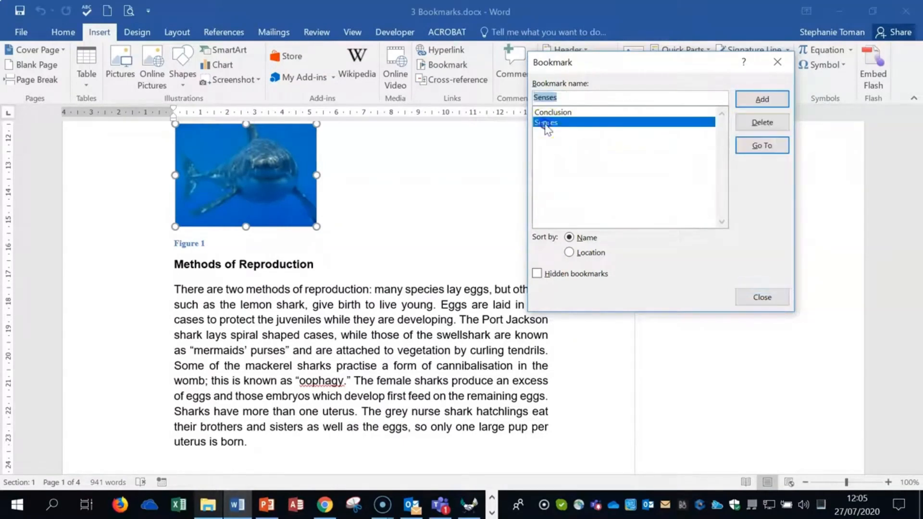
left_click(753, 120)
left_click(553, 112)
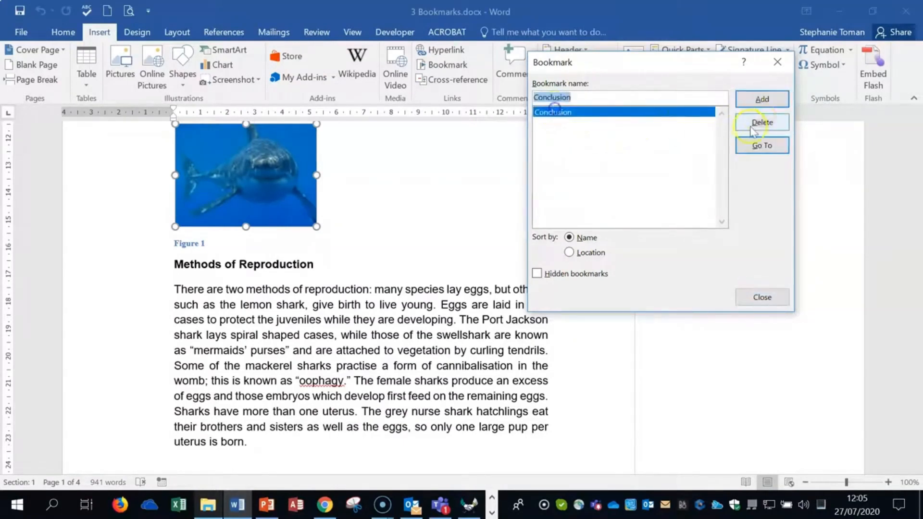
left_click(758, 121)
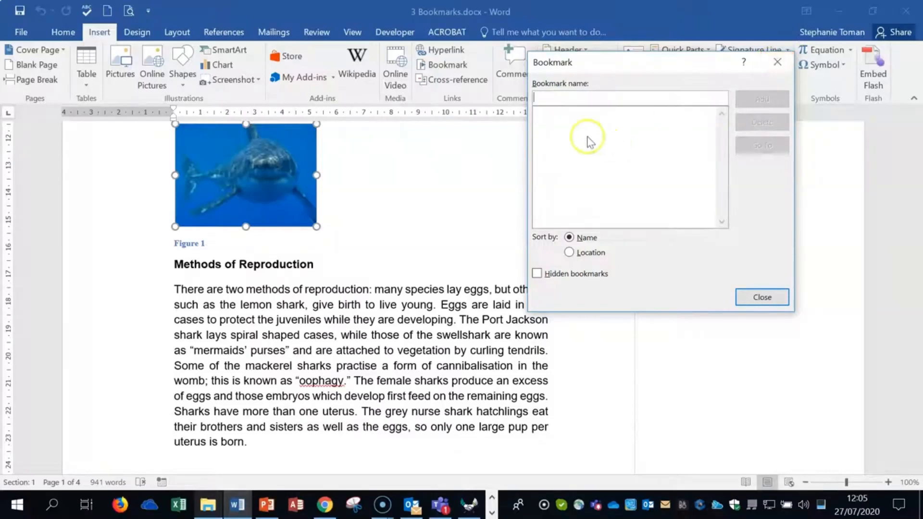
left_click(762, 298)
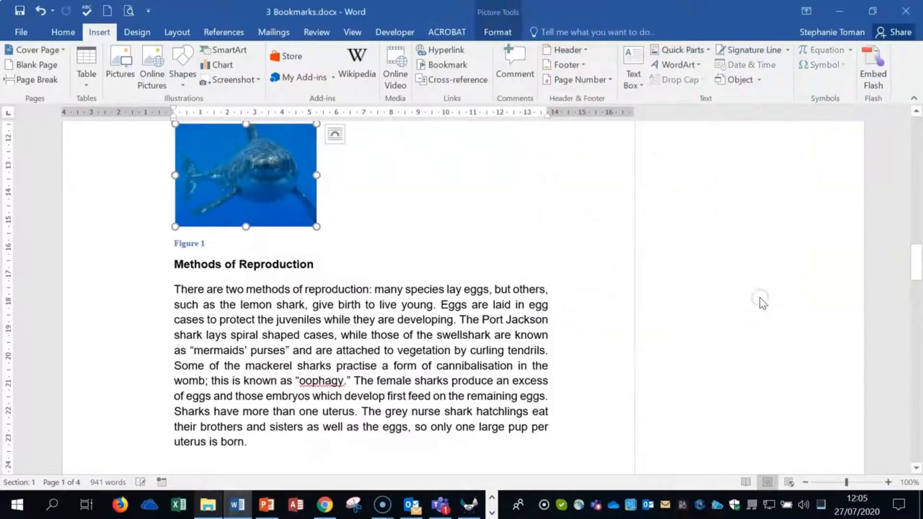
Add a bookmark named Shark_pic to the shark picture above the Figure 1 caption.
left_click(471, 182)
scroll(535, 197, "up", 1)
scroll(535, 197, "up", 9)
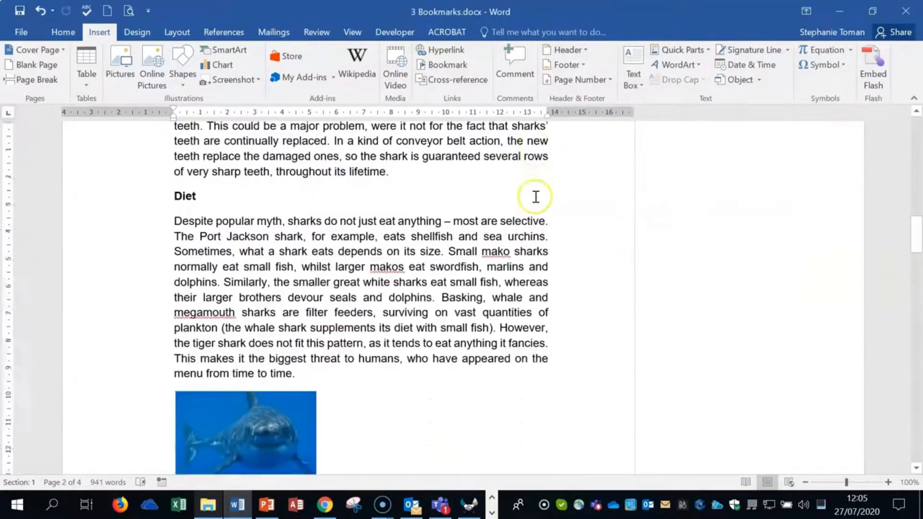
scroll(536, 197, "up", 12)
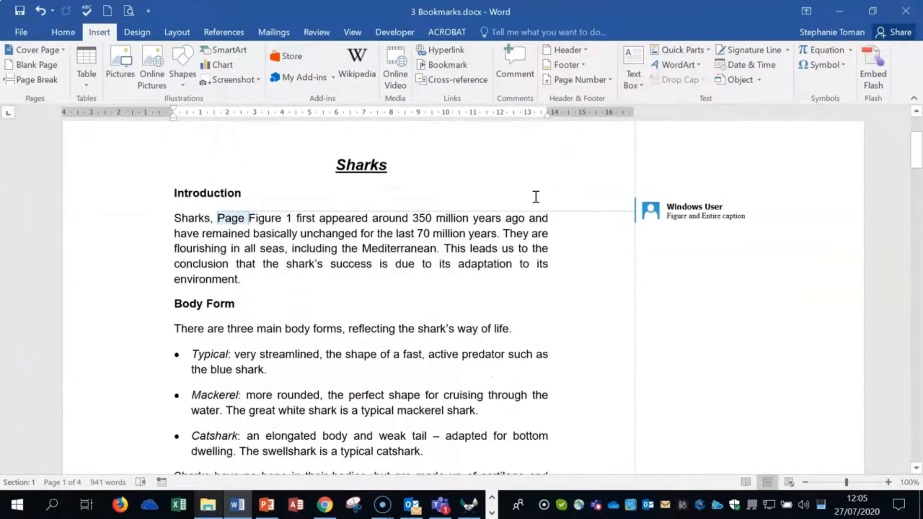
scroll(535, 197, "down", 12)
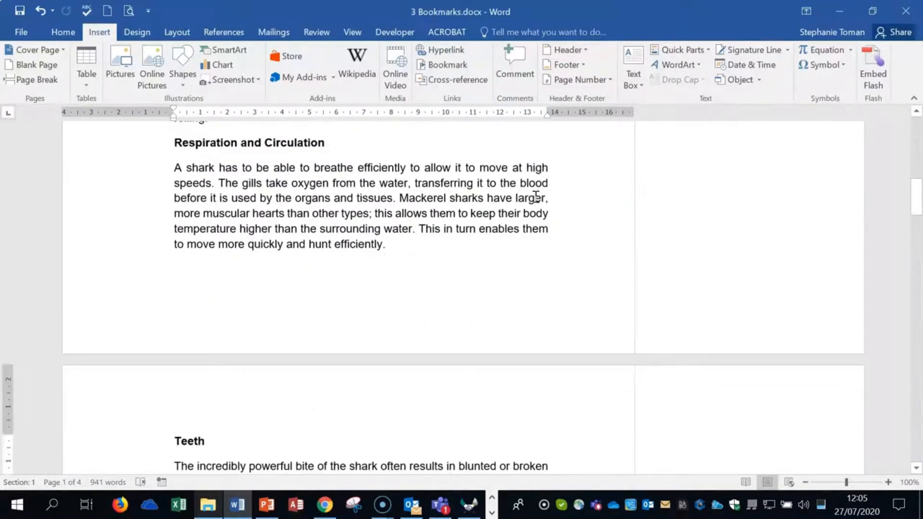
scroll(536, 197, "down", 6)
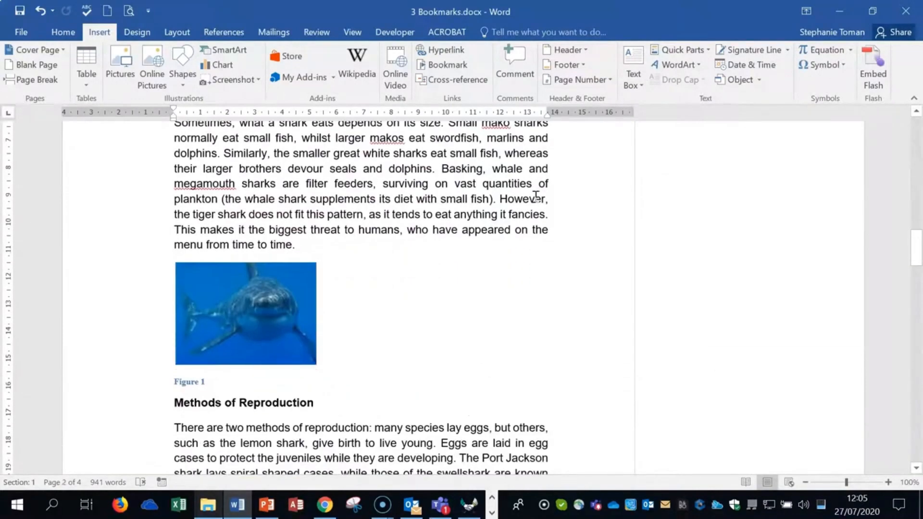
left_click(258, 282)
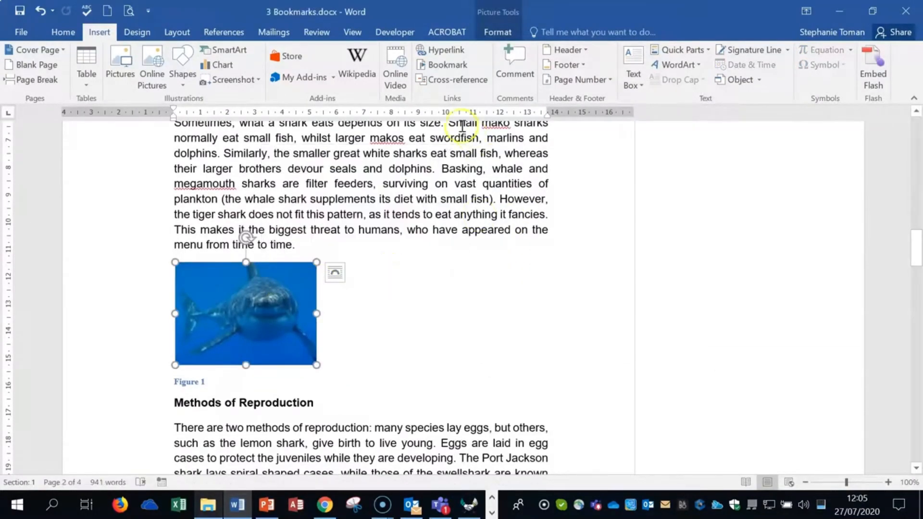
left_click(451, 67)
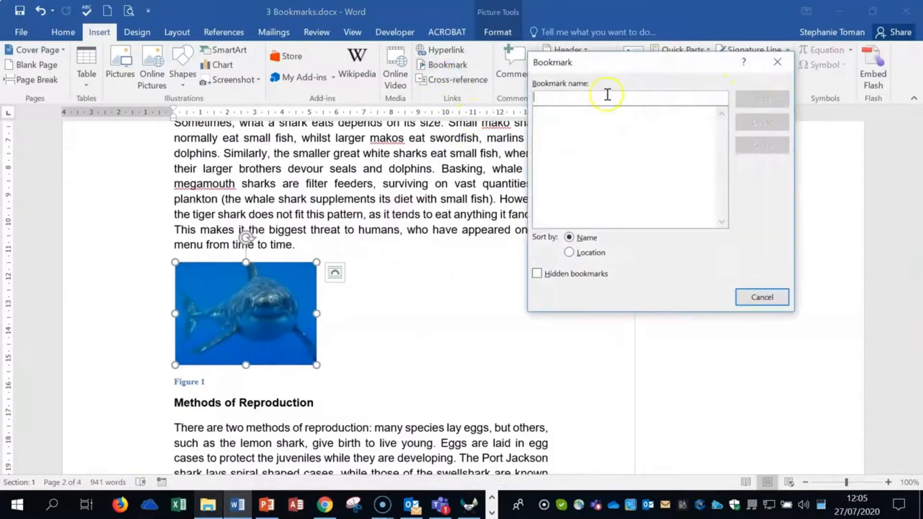
type("Shark_pic")
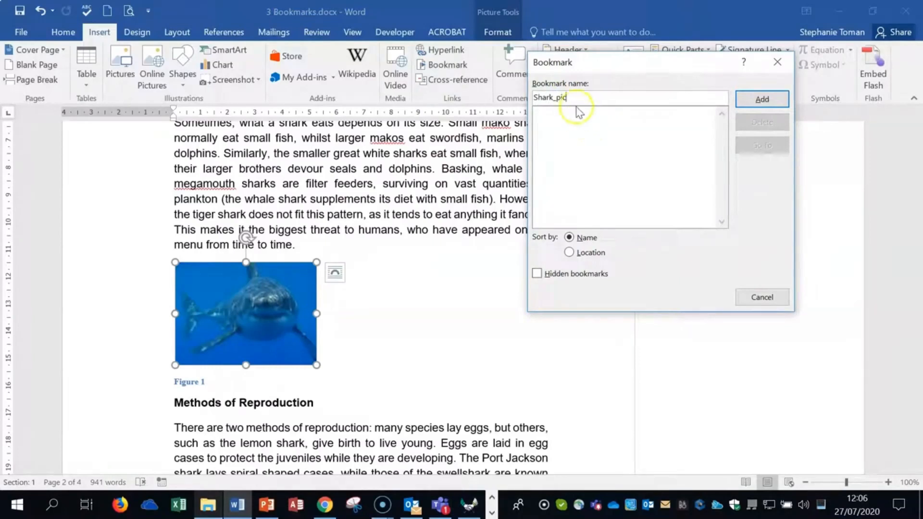
left_click(763, 100)
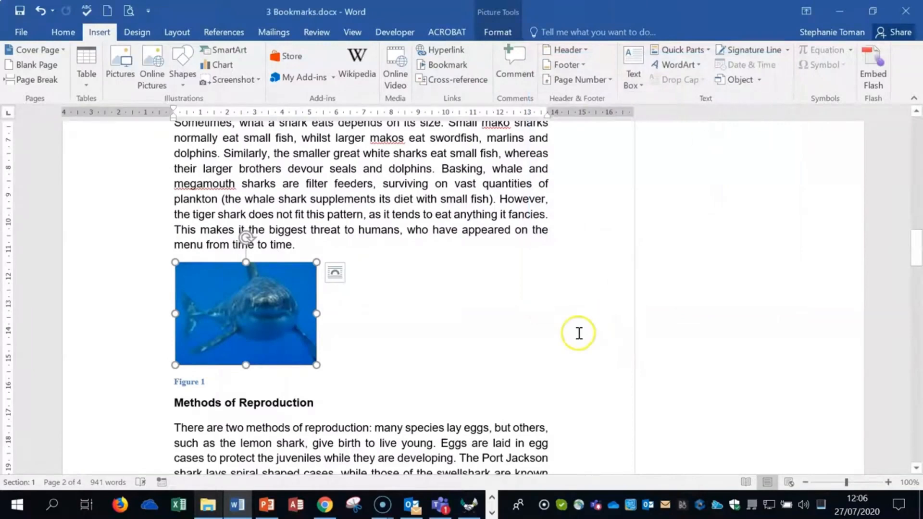
Add a bookmark named Senses to the "Senses" heading.
scroll(591, 325, "down", 10)
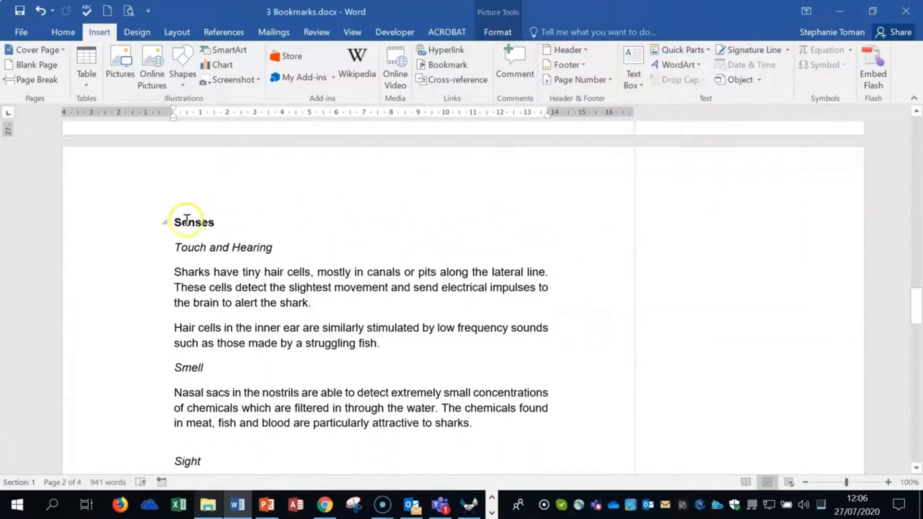
double_click(179, 221)
left_click(448, 65)
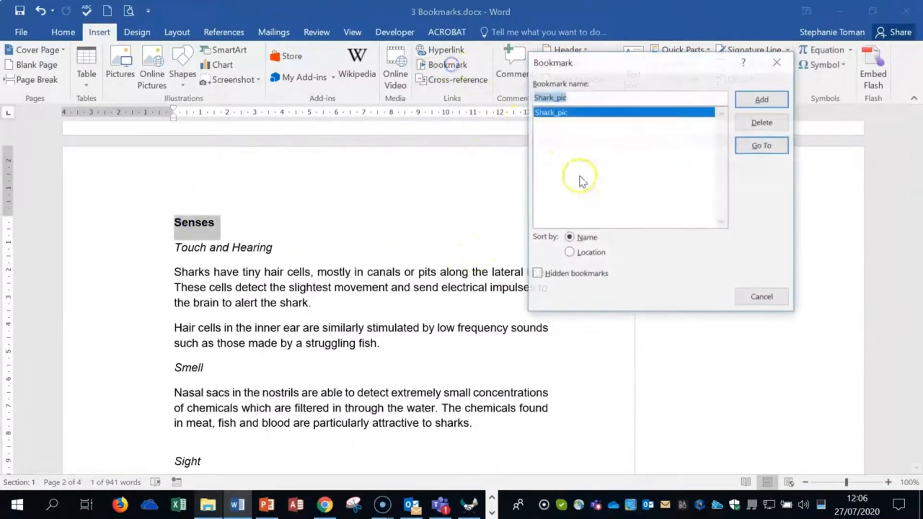
type("Senses")
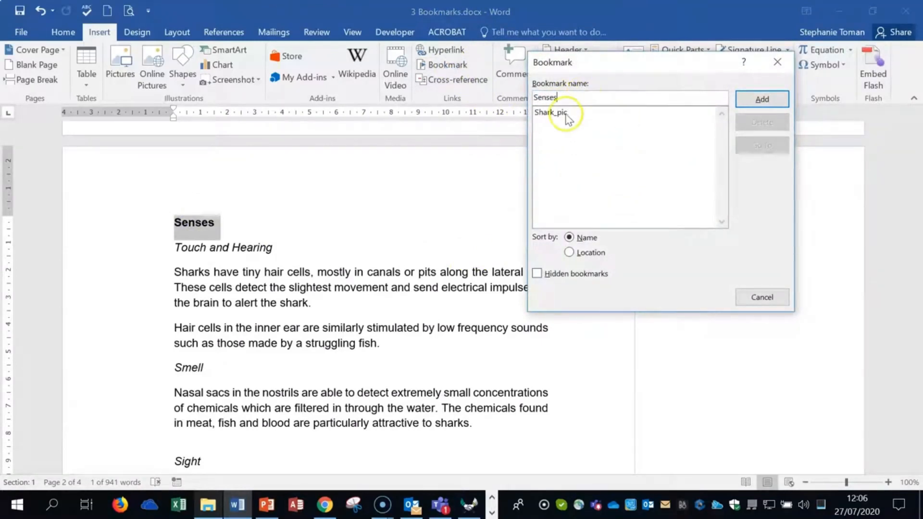
left_click(765, 99)
Add a bookmark named Conclusion to the "Conclusion" heading.
scroll(498, 305, "down", 8)
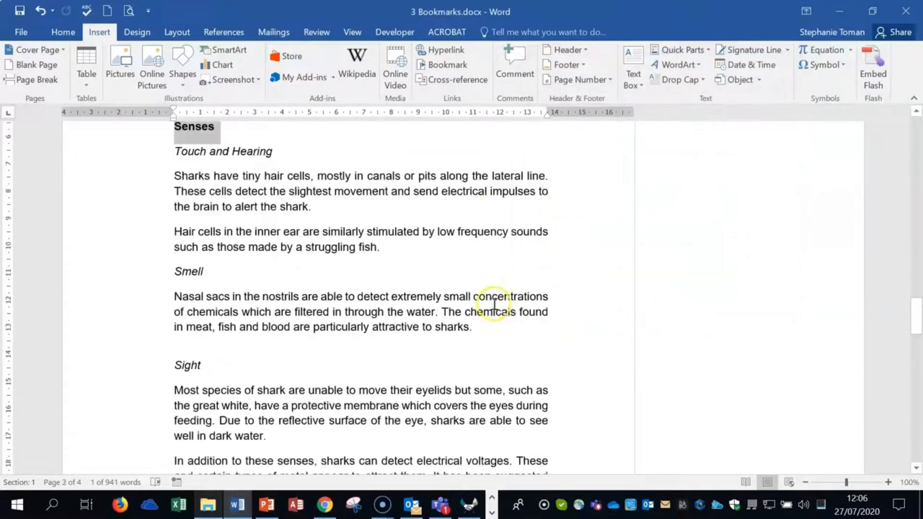
scroll(494, 304, "up", 1)
double_click(212, 284)
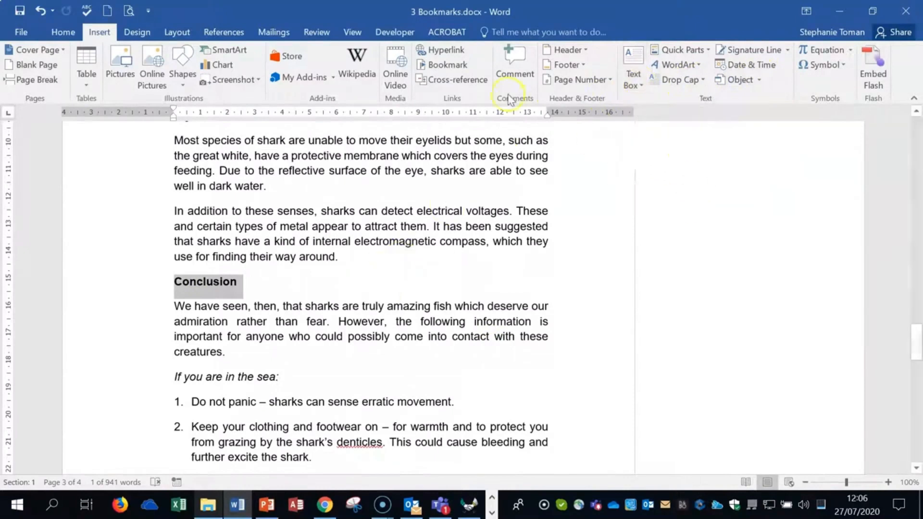
left_click(449, 65)
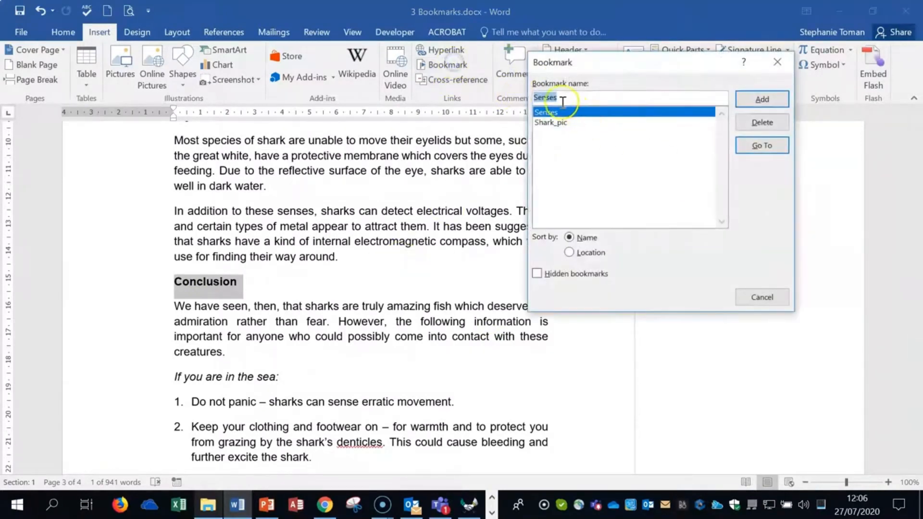
type("Conclusion")
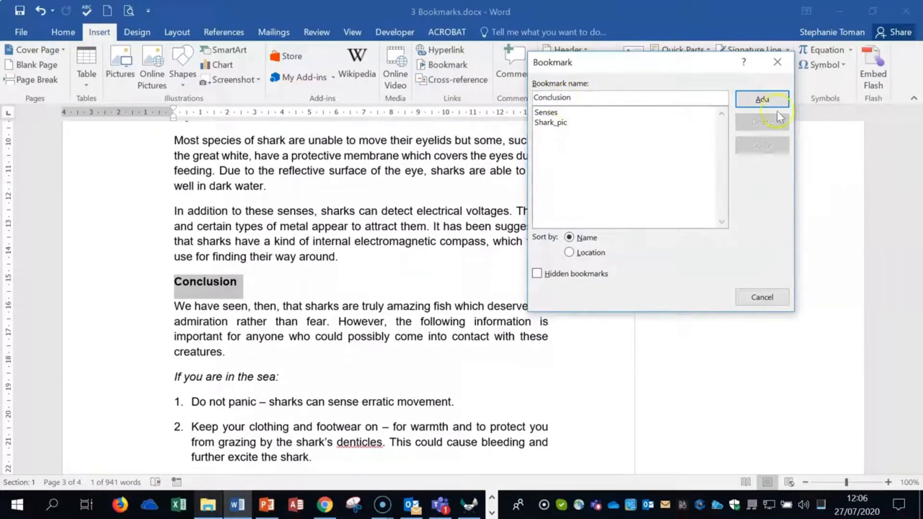
left_click(762, 98)
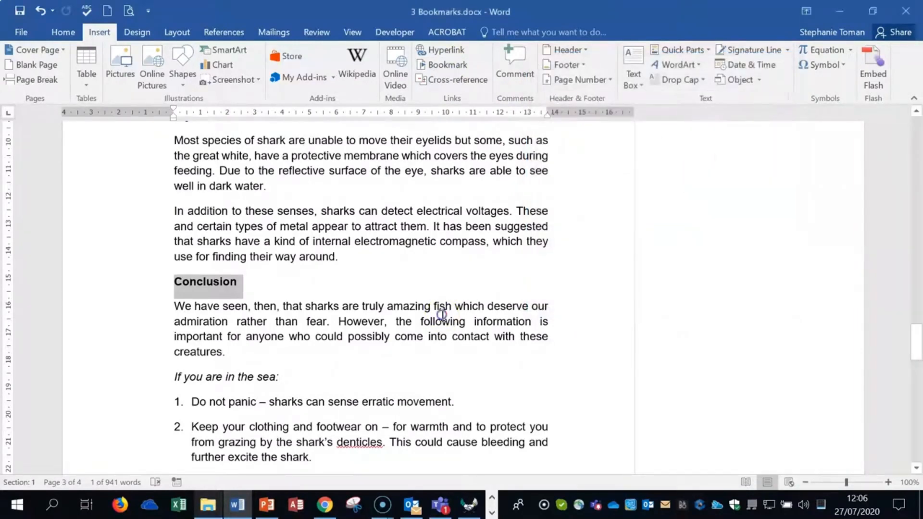
Select the whole "Body Form" heading on page 1, and separately its first word, clearing each selection.
scroll(440, 314, "up", 12)
scroll(442, 314, "up", 6)
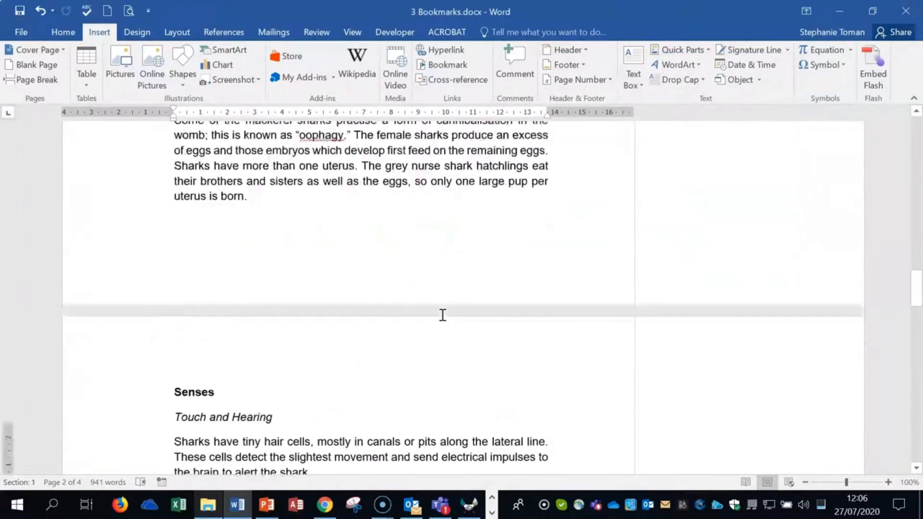
scroll(442, 315, "up", 10)
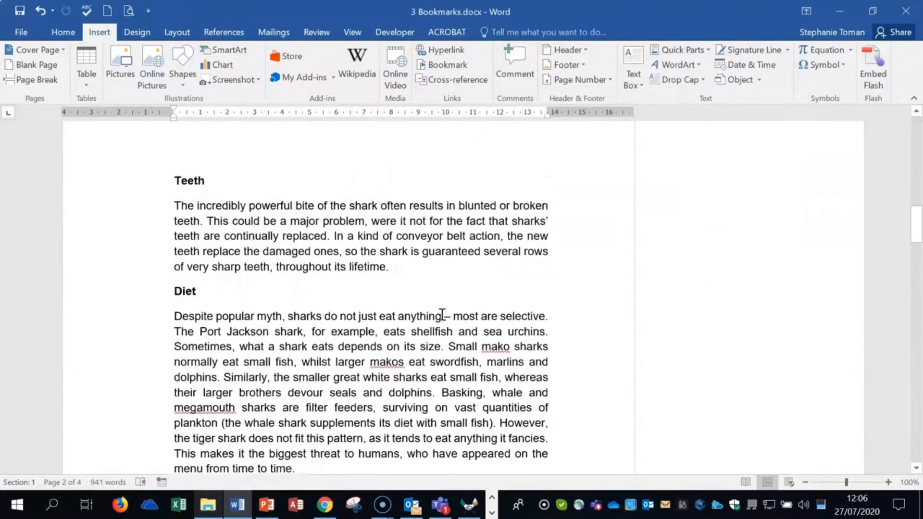
scroll(442, 315, "up", 15)
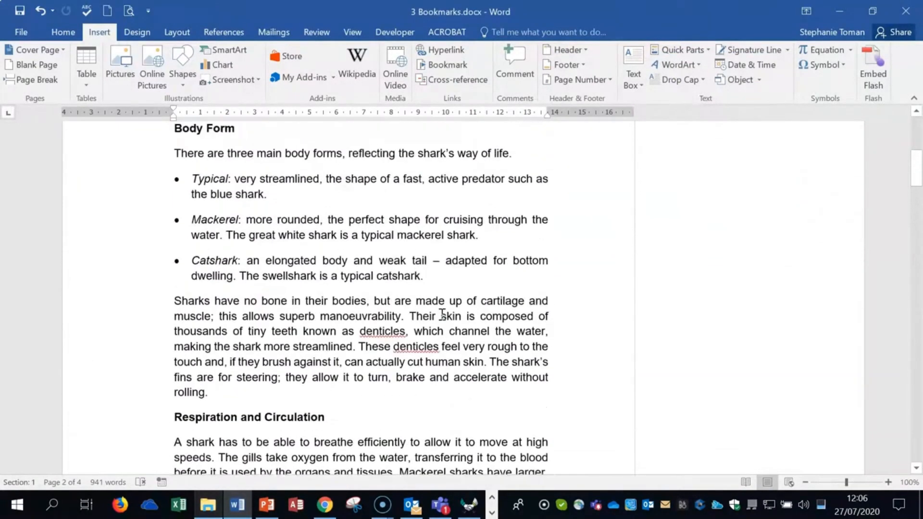
left_click(426, 344)
left_click(172, 371)
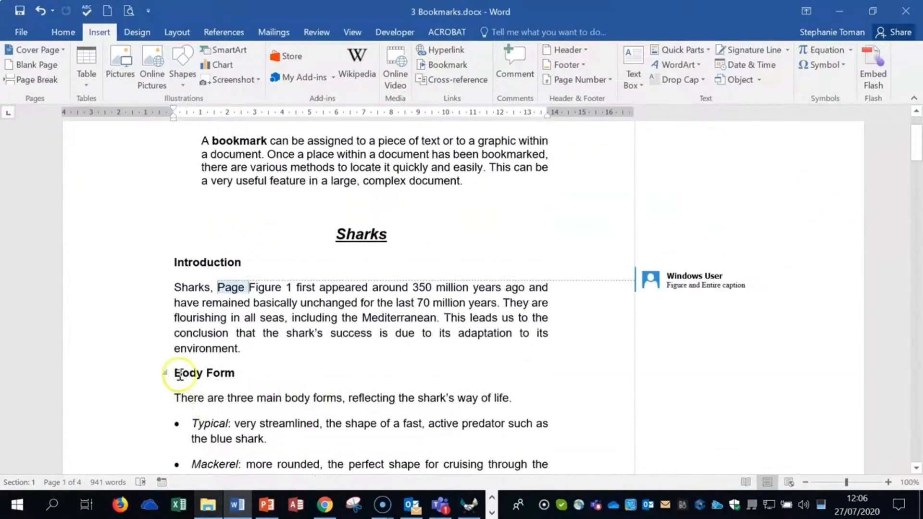
left_click(242, 371, "shift")
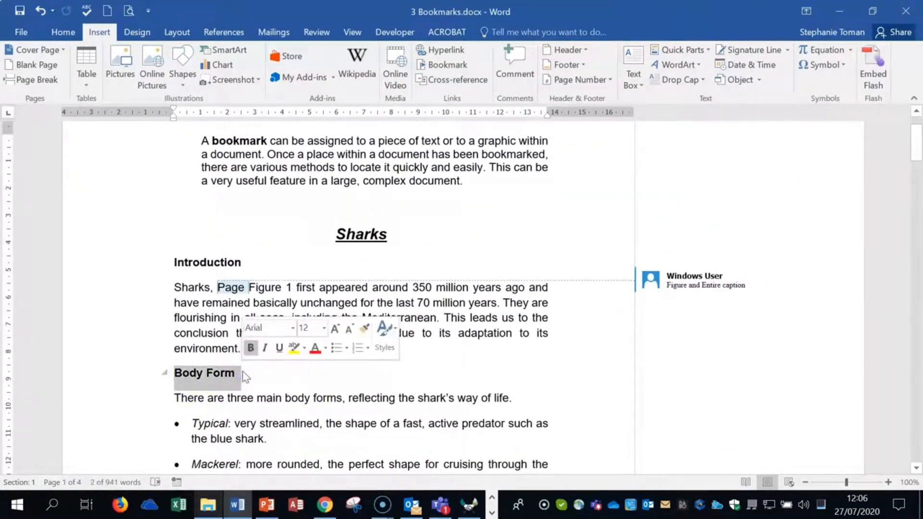
left_click(584, 381)
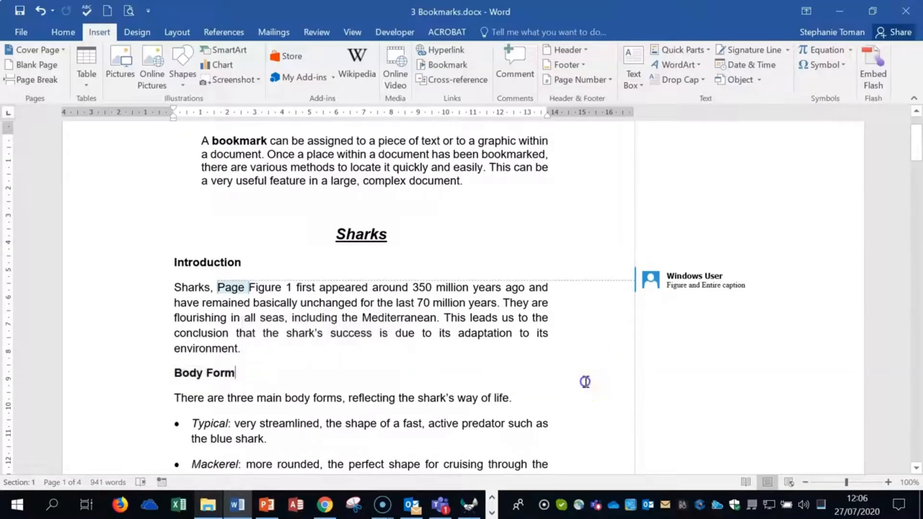
double_click(183, 372)
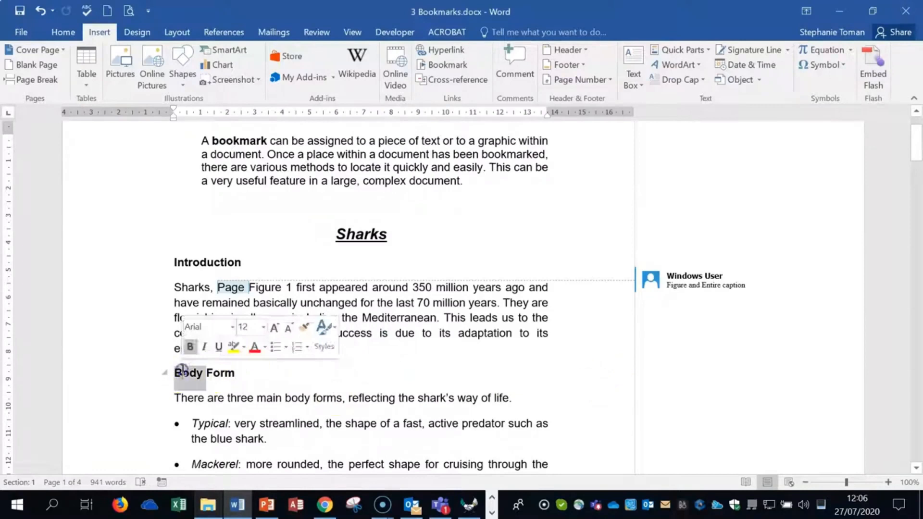
left_click(420, 372)
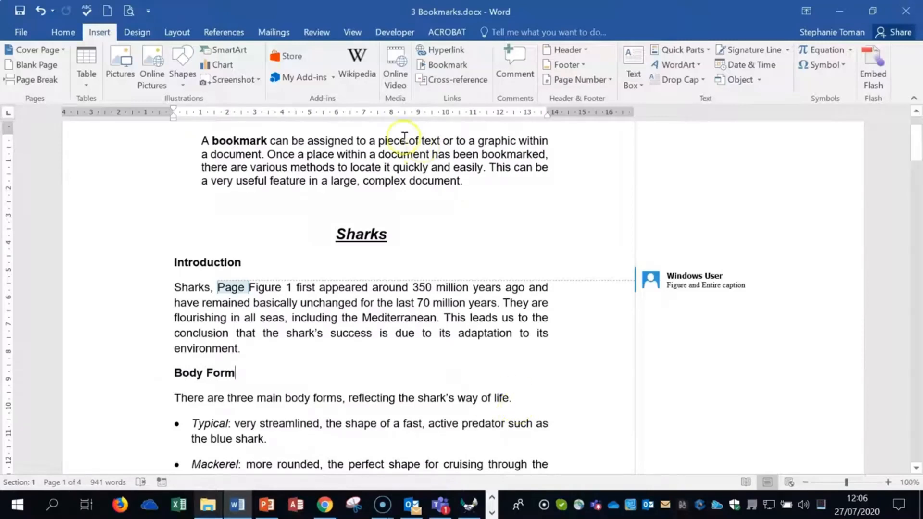
Jump to the Shark_pic bookmark and to the Senses bookmark to test them.
left_click(454, 67)
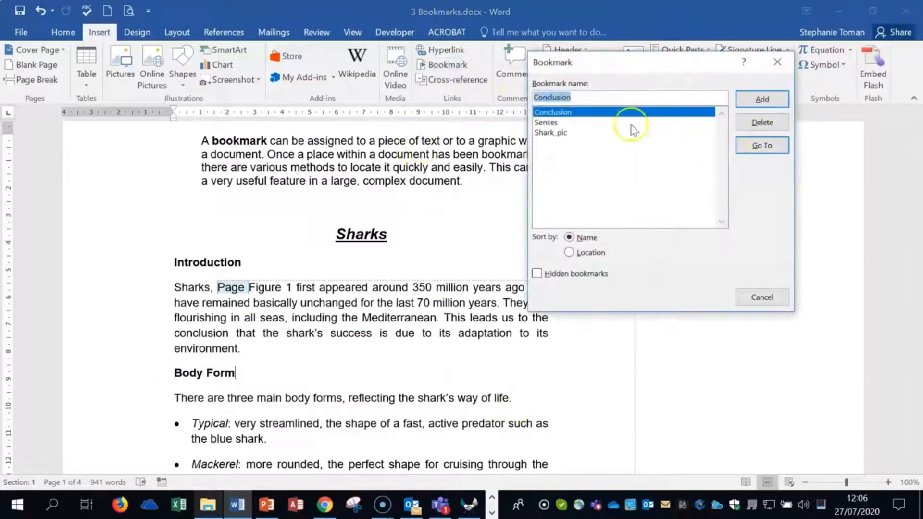
left_click(577, 133)
left_click(761, 146)
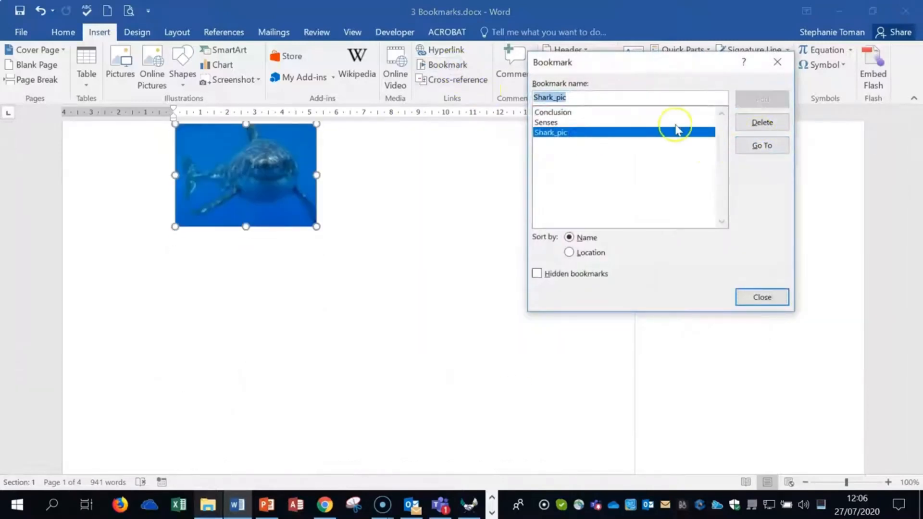
left_click(548, 123)
left_click(762, 146)
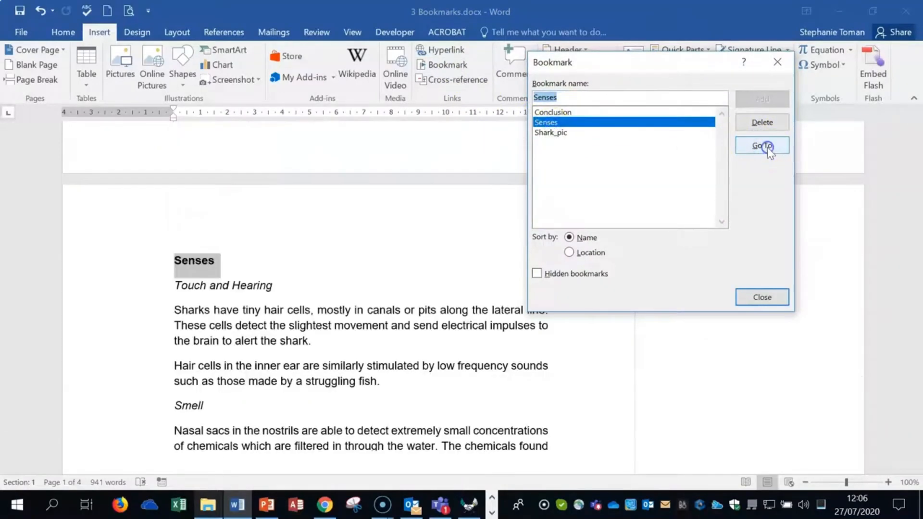
Delete the Shark_pic bookmark and close the Bookmark dialog.
left_click(552, 134)
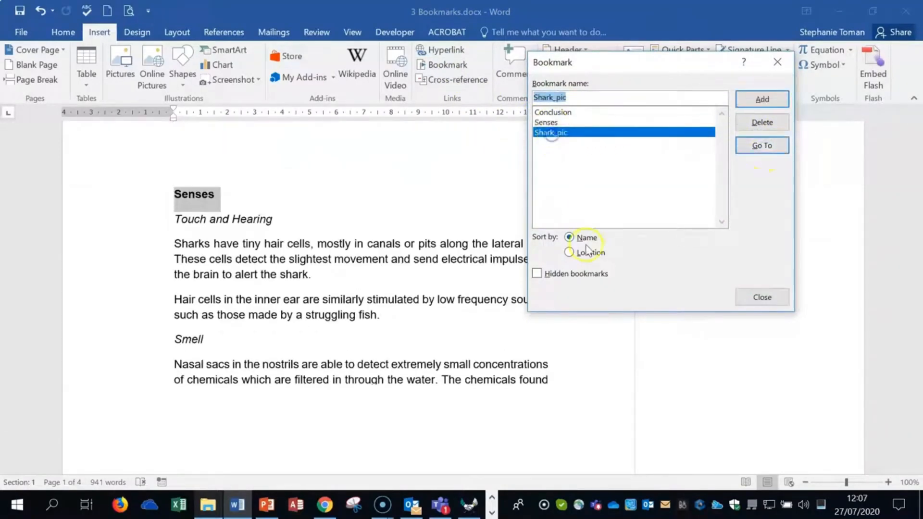
left_click(761, 122)
left_click(762, 298)
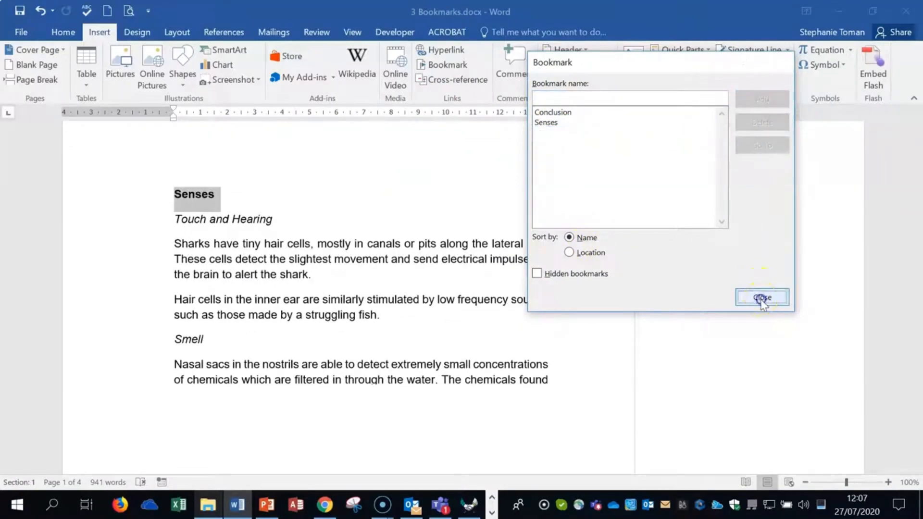
left_click(607, 266)
Close the 3 Bookmarks.docx document without saving the changes.
scroll(635, 267, "down", 3)
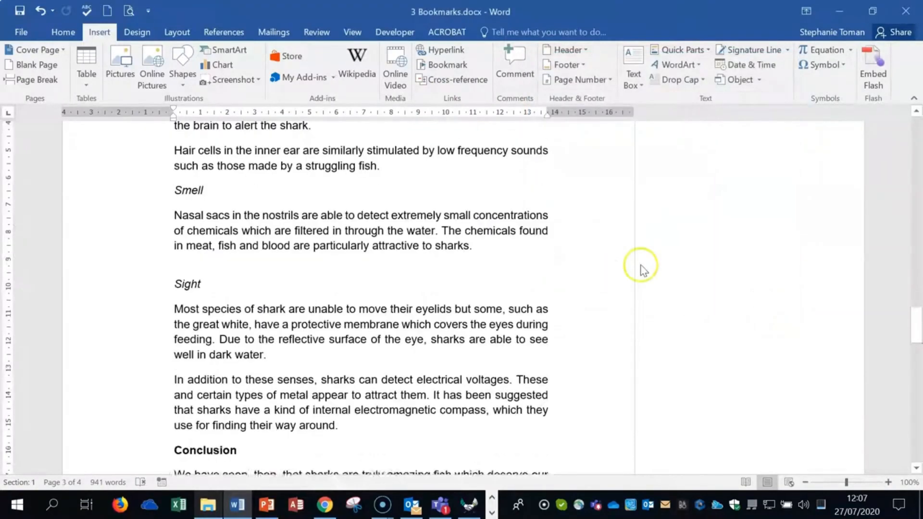
scroll(641, 268, "up", 9)
scroll(645, 271, "up", 3)
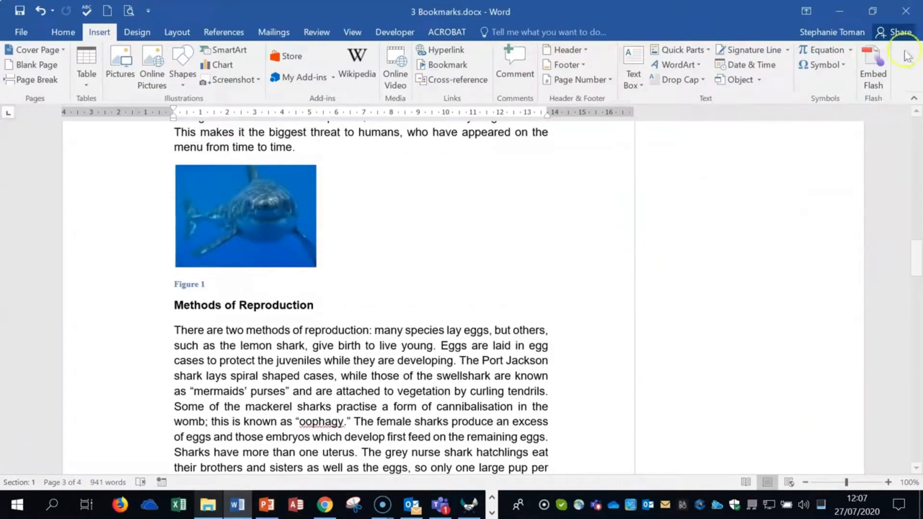
left_click(905, 11)
left_click(446, 287)
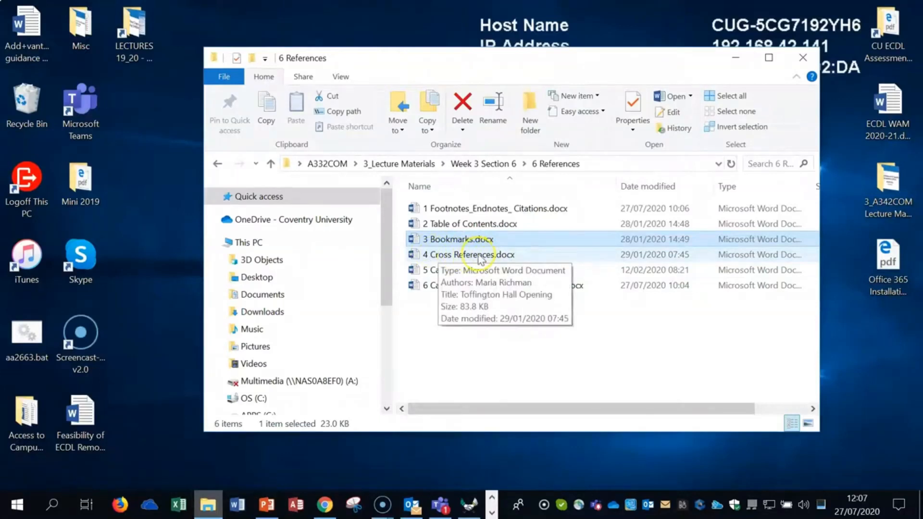
Open 4 Cross References.docx from the 6 References folder and reduce its zoom to 90%.
double_click(480, 255)
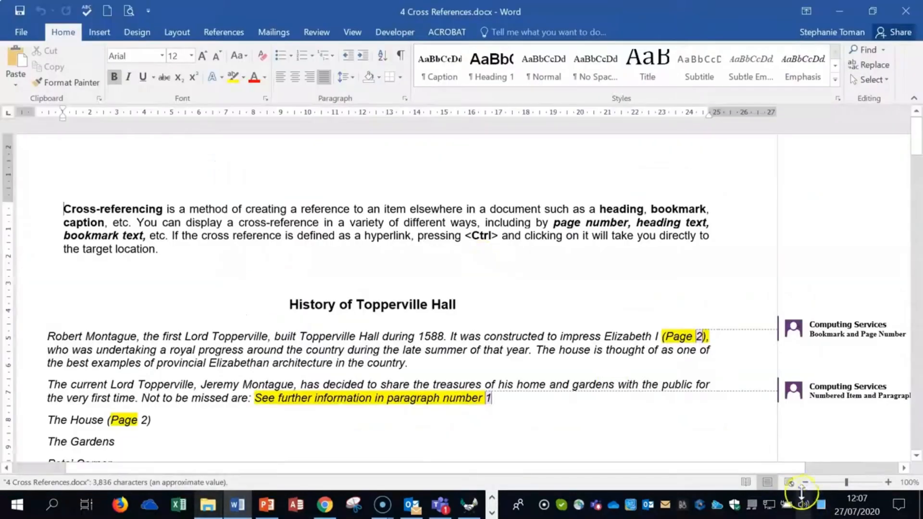
left_click(806, 483)
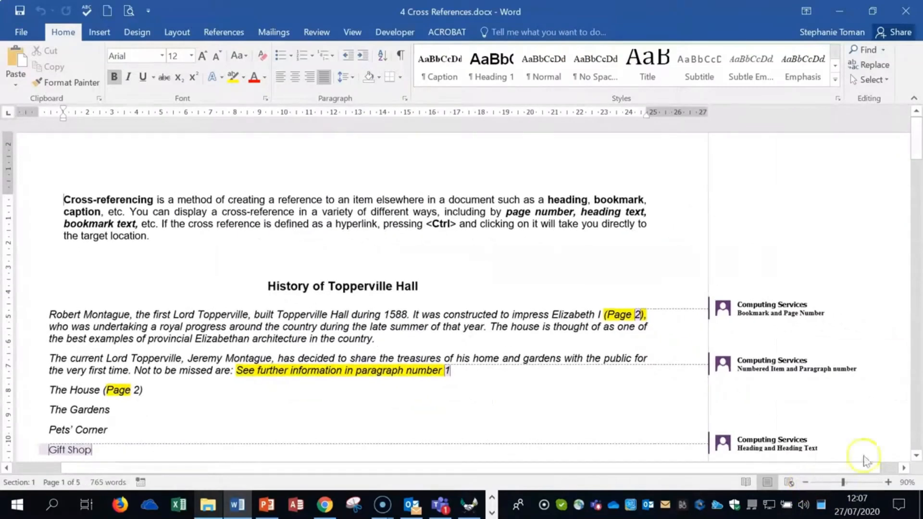
Select the page number reference after "Elizabeth I" and check which bookmarks exist in the document, changing nothing.
left_click(637, 314)
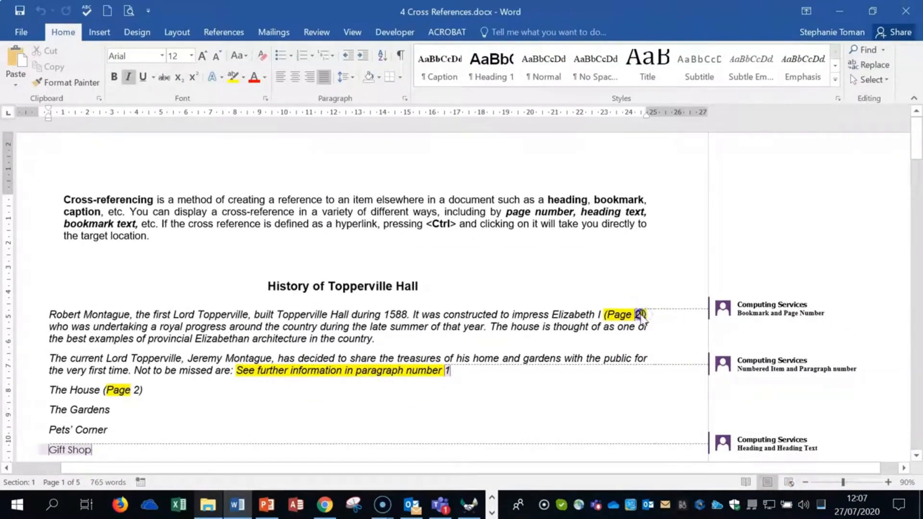
double_click(639, 313)
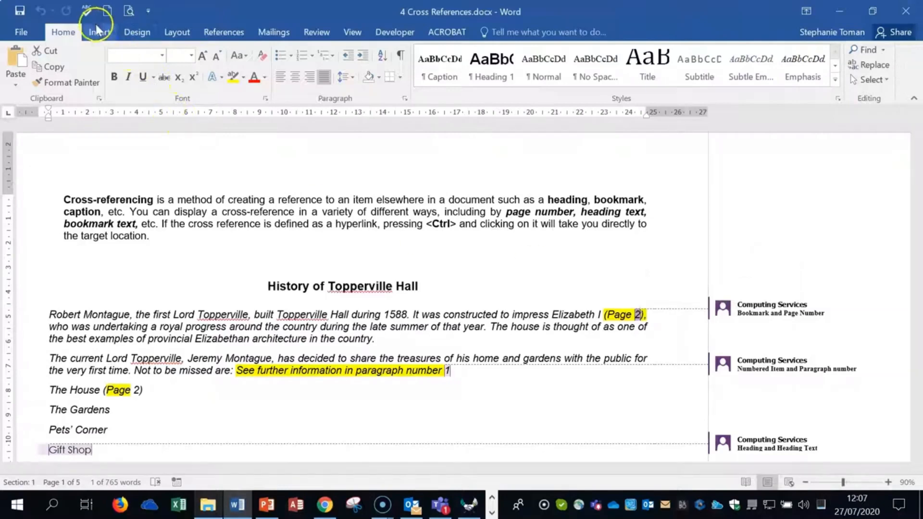
left_click(108, 33)
left_click(447, 64)
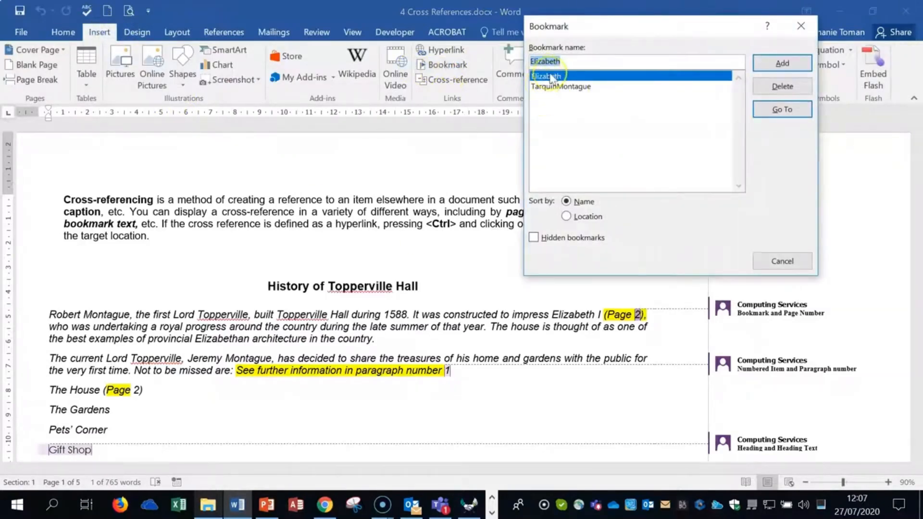
left_click(801, 26)
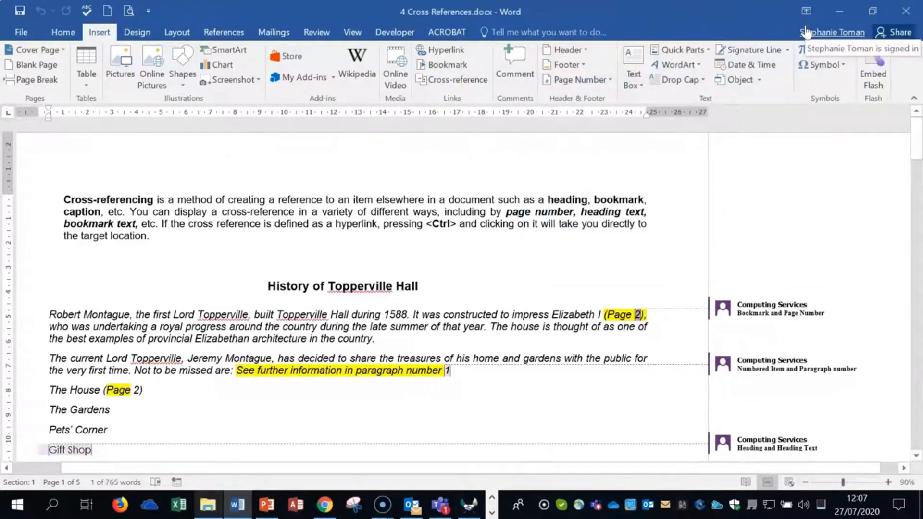
Delete the page number reference inside the highlighted "(Page )" brackets after "Elizabeth I".
left_click(638, 315)
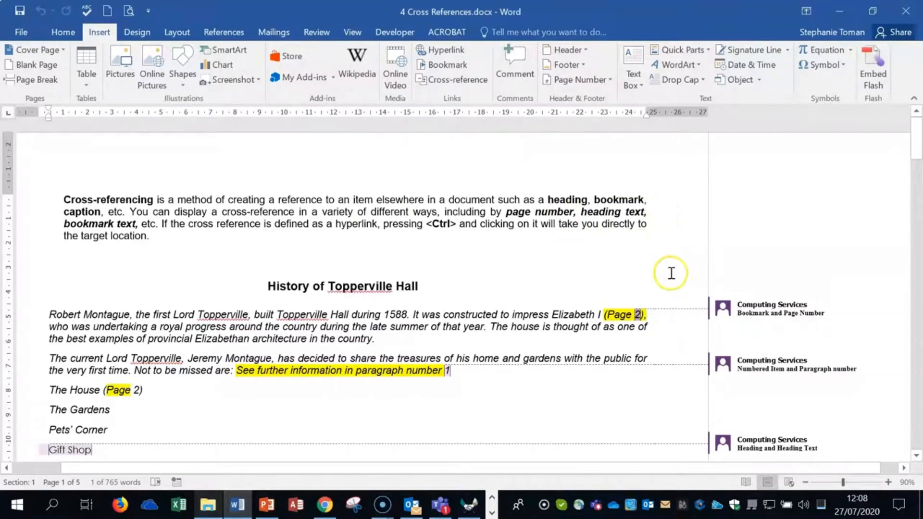
left_click(638, 313)
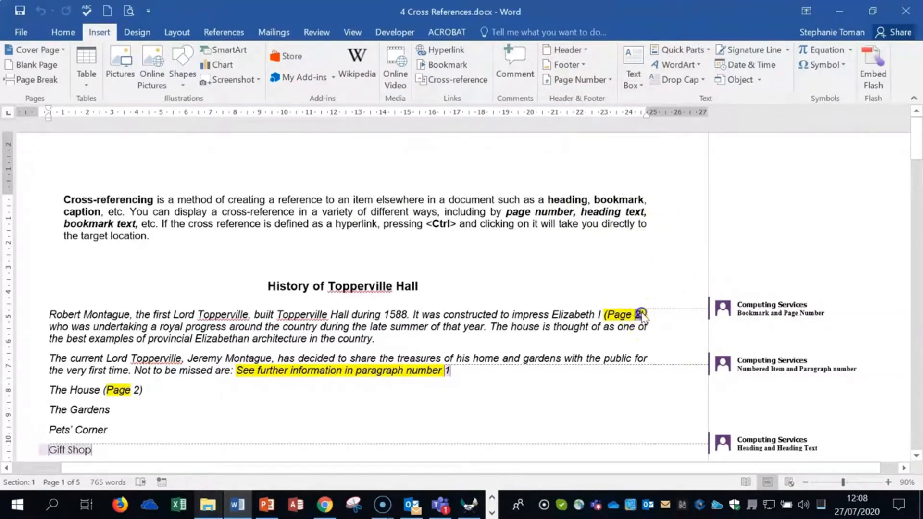
double_click(639, 314)
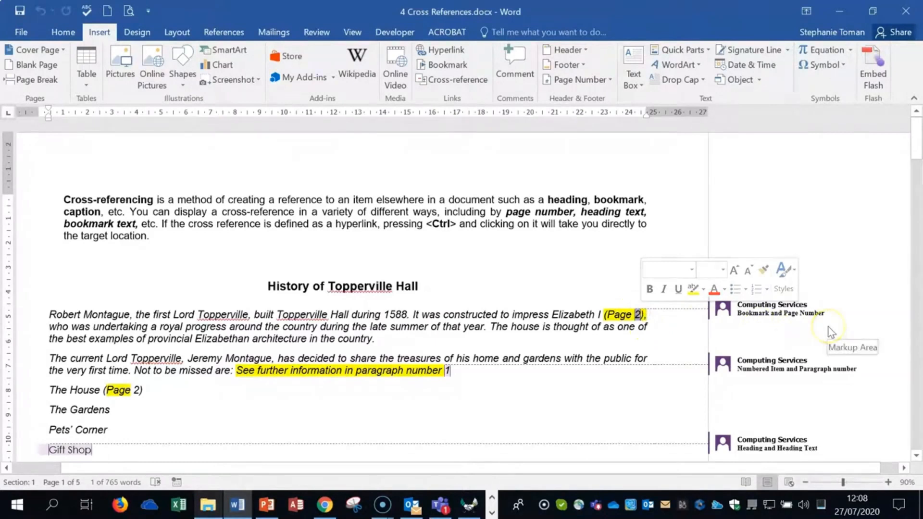
key("Delete")
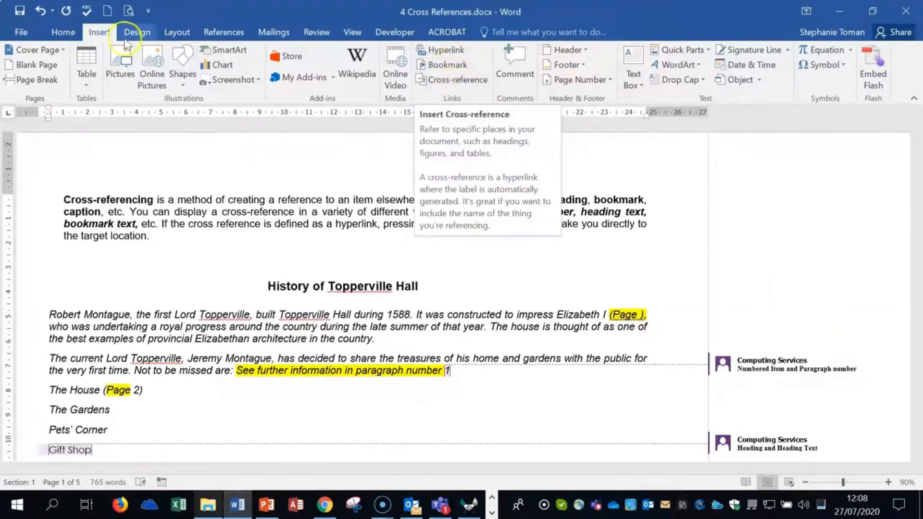
Insert a hyperlinked cross-reference to the page number of the Elizabeth bookmark inside the highlighted "(Page )" brackets.
left_click(457, 80)
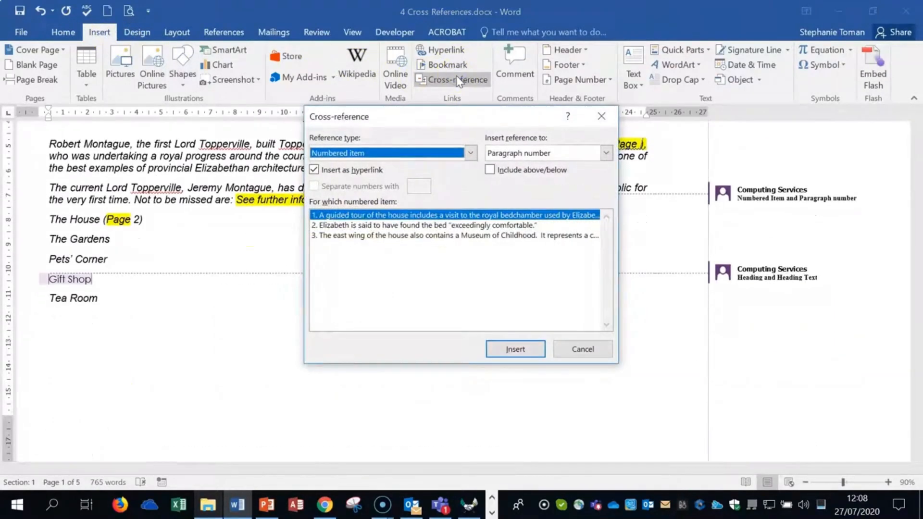
left_click_drag(475, 125, 559, 192)
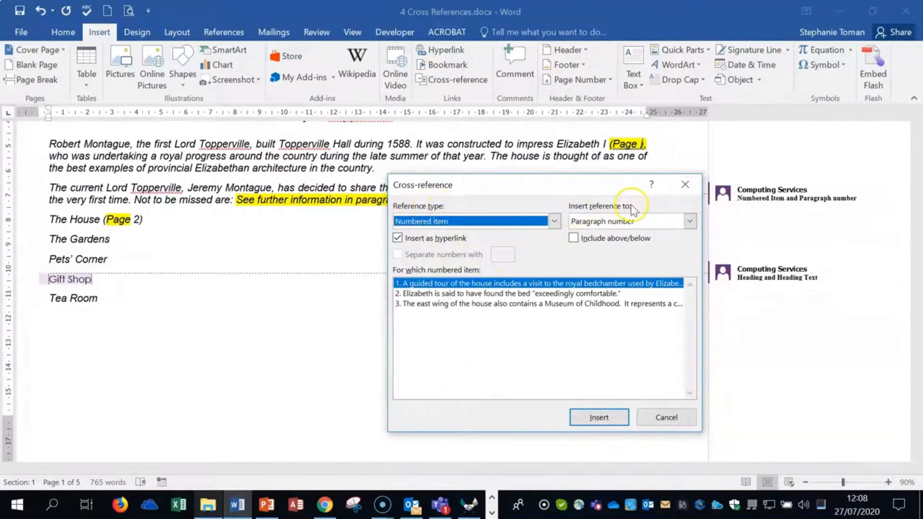
left_click(554, 222)
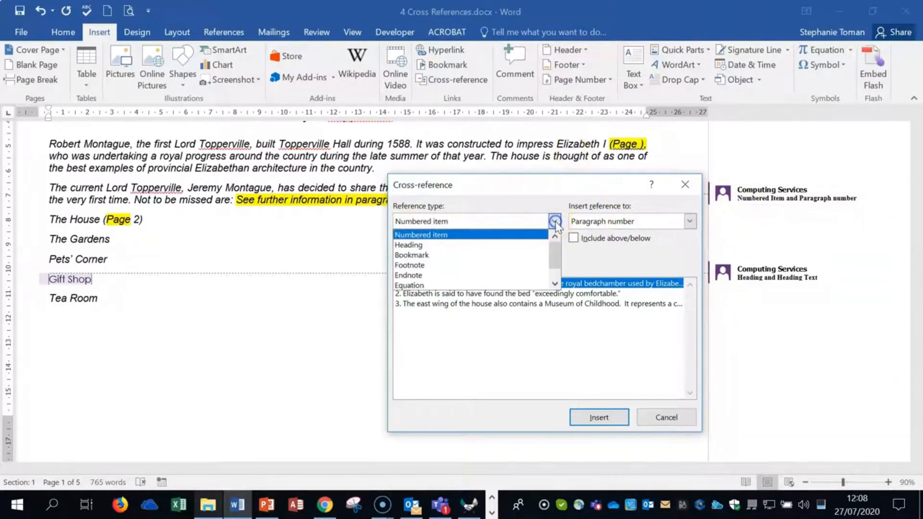
left_click(470, 255)
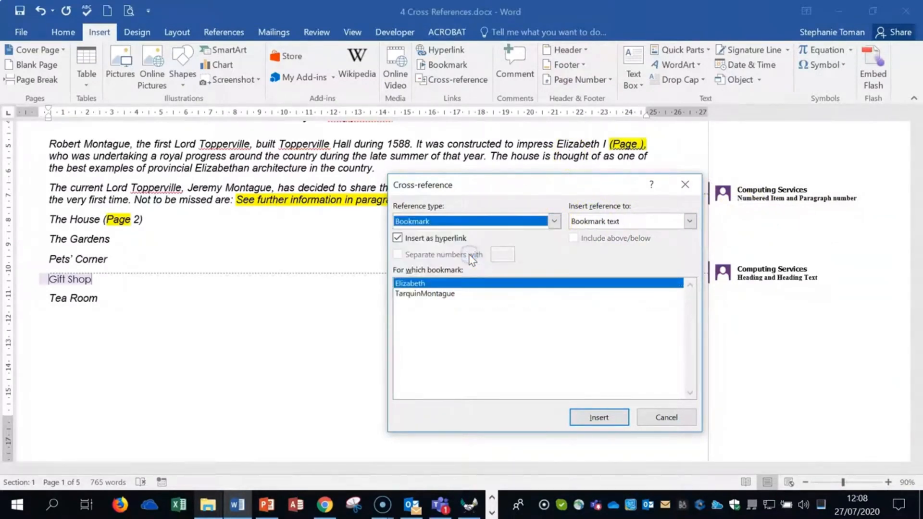
left_click(690, 221)
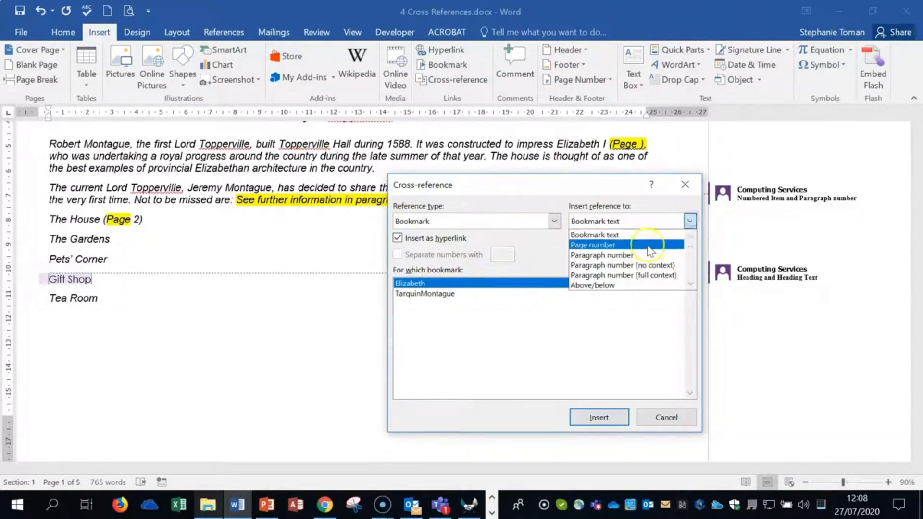
left_click(638, 247)
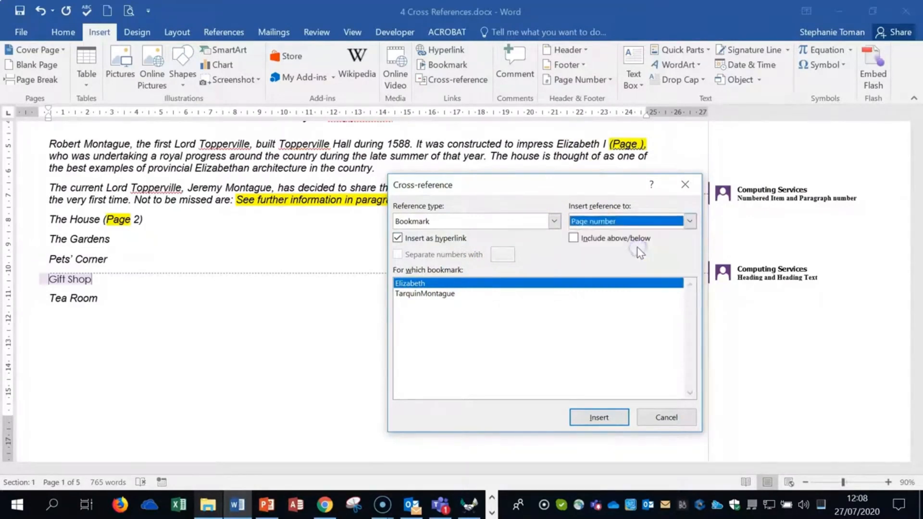
left_click(411, 285)
left_click(642, 144)
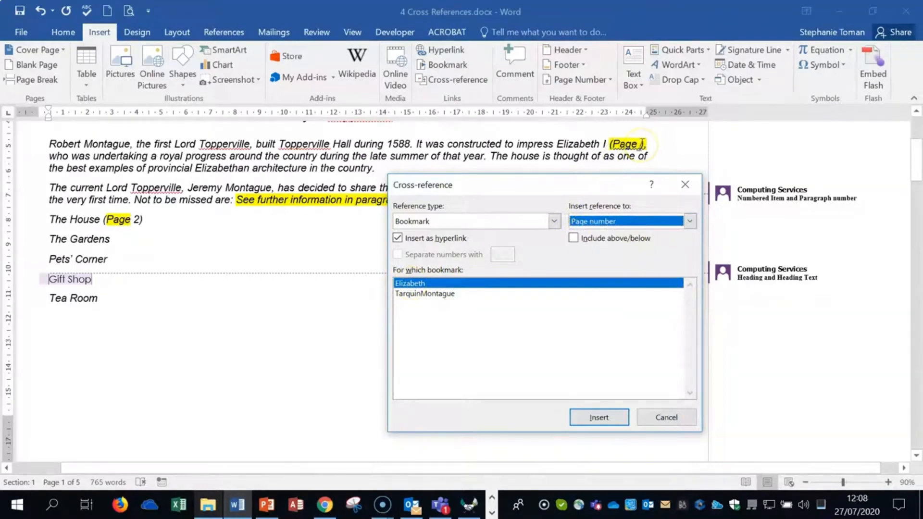
left_click(596, 419)
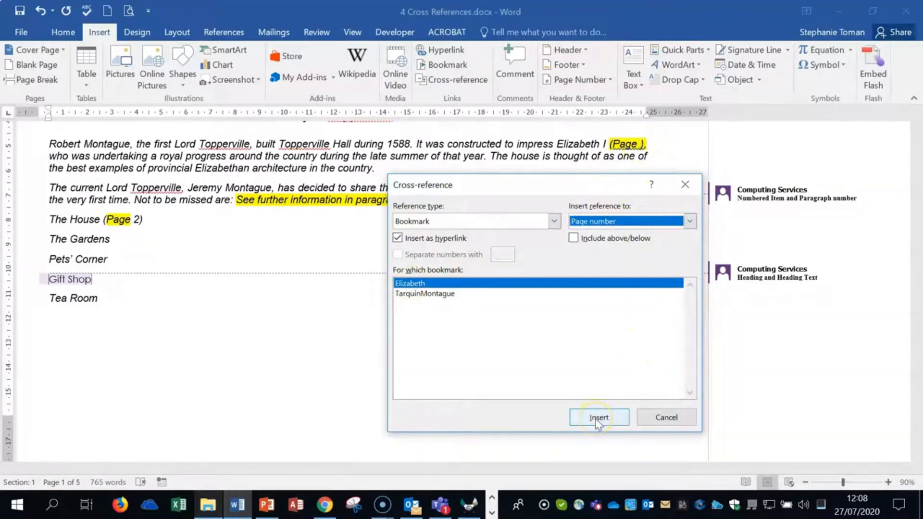
left_click(416, 223)
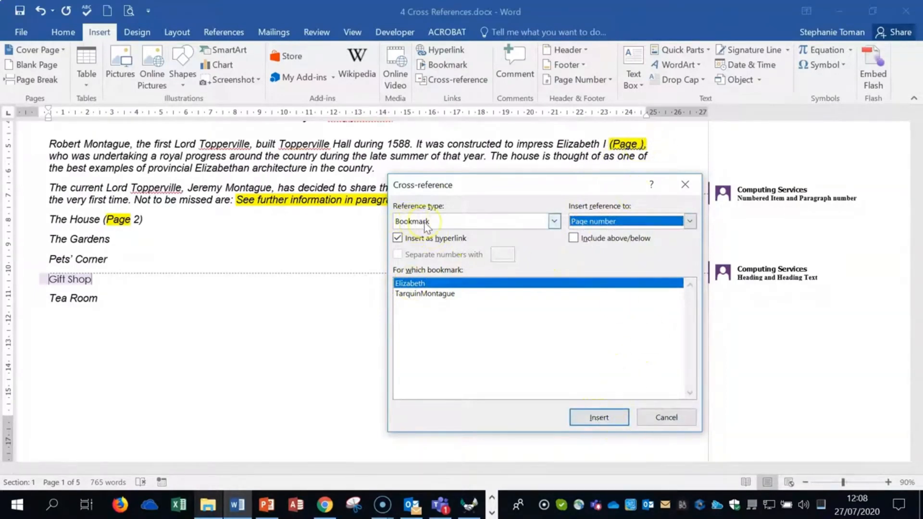
left_click(627, 222)
left_click(659, 332)
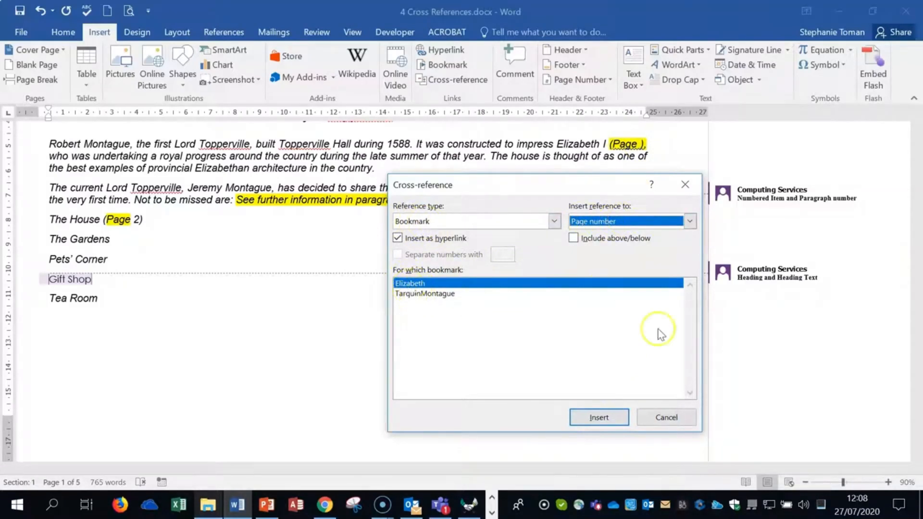
left_click(598, 417)
left_click(668, 418)
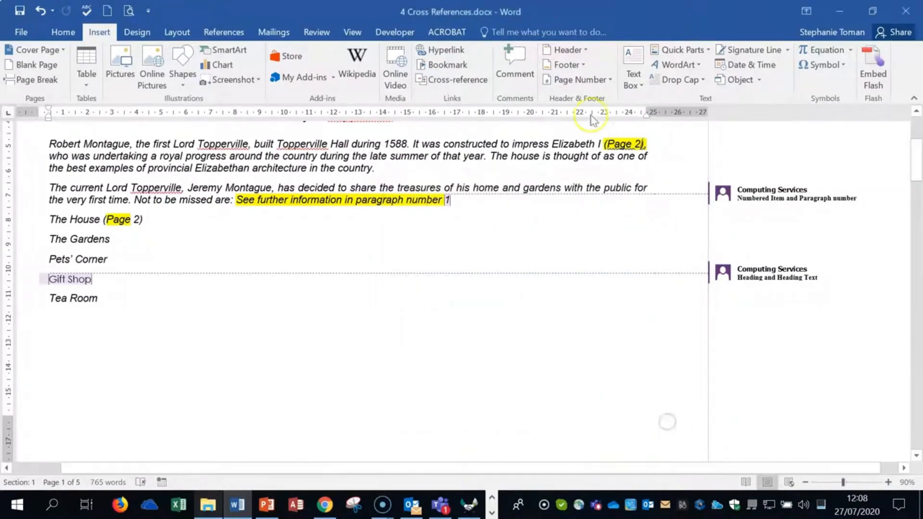
Follow the new page number cross-reference to its target under "The House", and return to the first page.
left_click(640, 144, "ctrl")
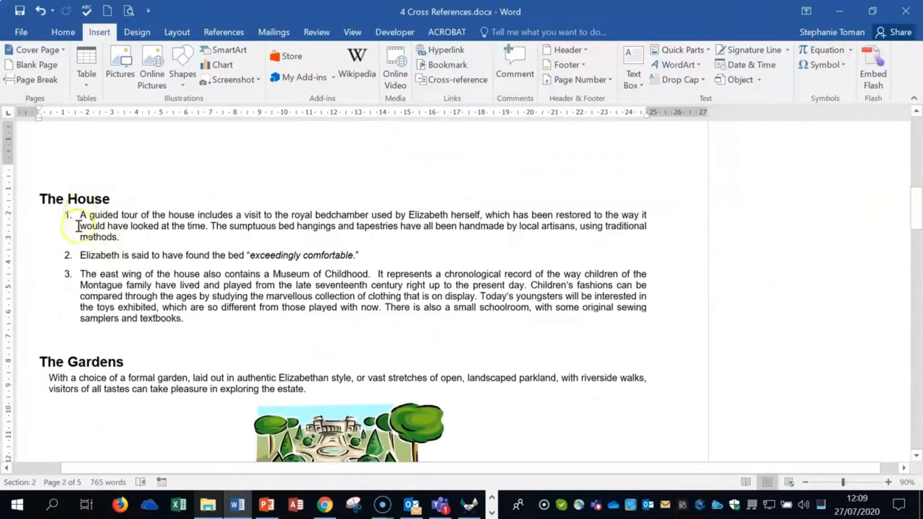
left_click_drag(79, 254, 384, 249)
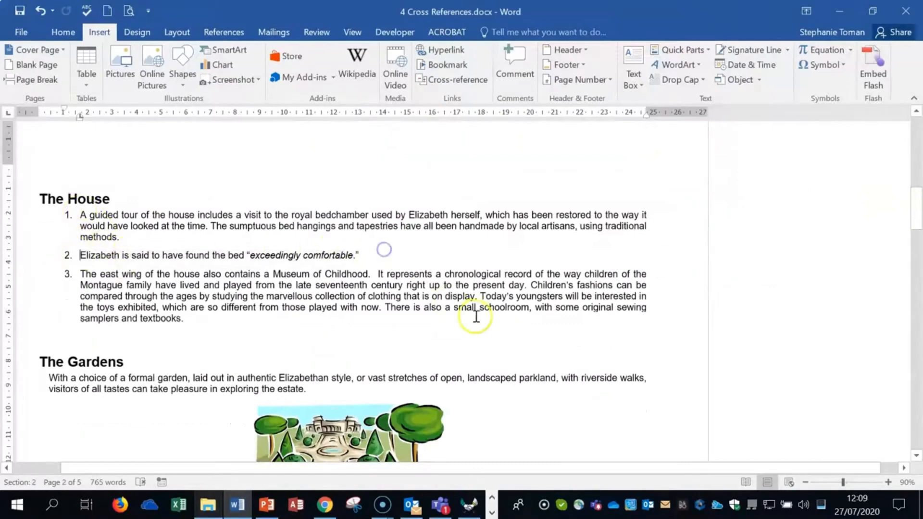
scroll(565, 279, "up", 10)
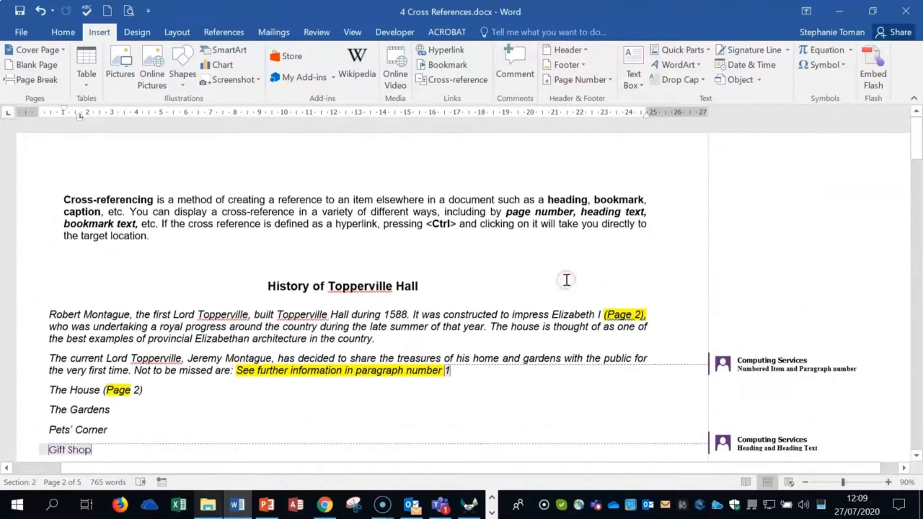
Delete the number reference following the highlighted text "See further information in paragraph number".
left_click(548, 377)
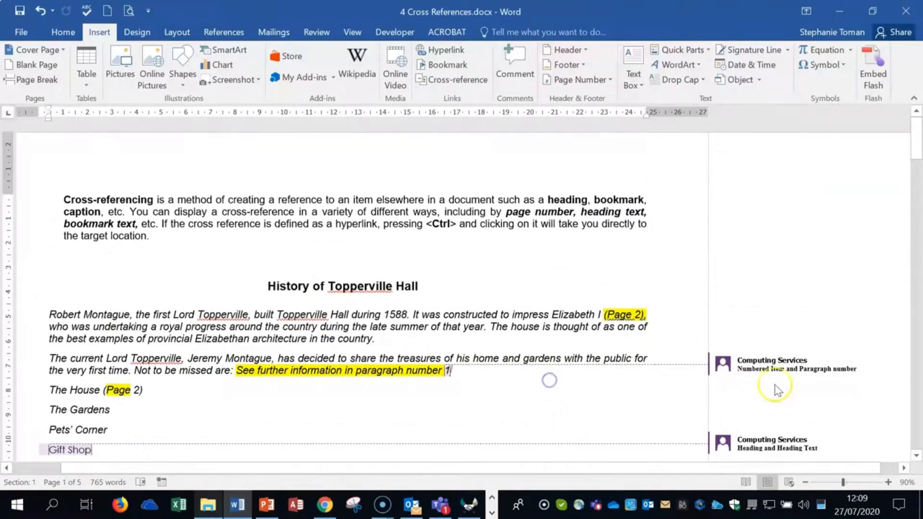
left_click(857, 371)
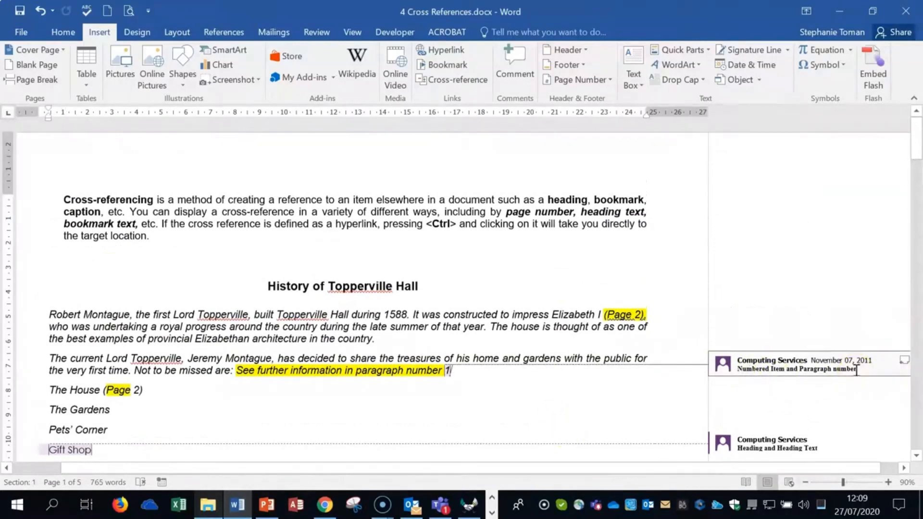
left_click(562, 398)
left_click(449, 368)
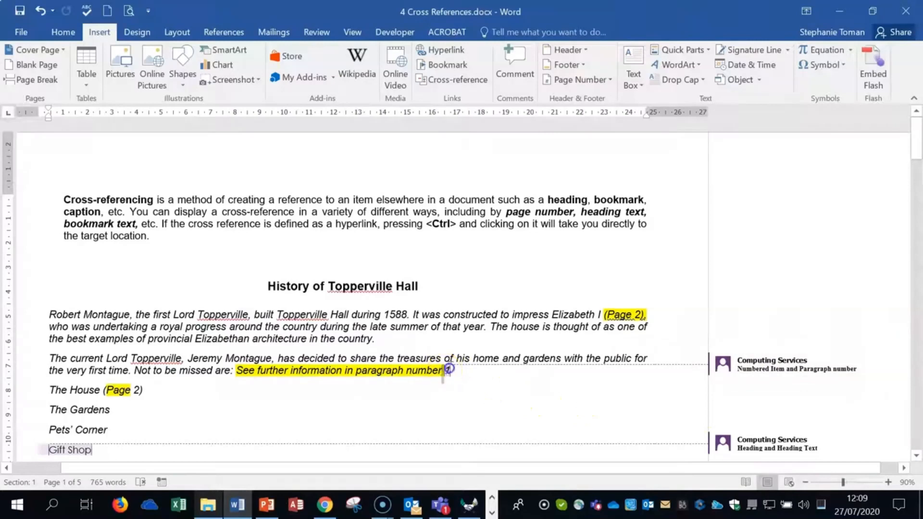
left_click_drag(449, 368, 451, 368)
left_click(447, 373)
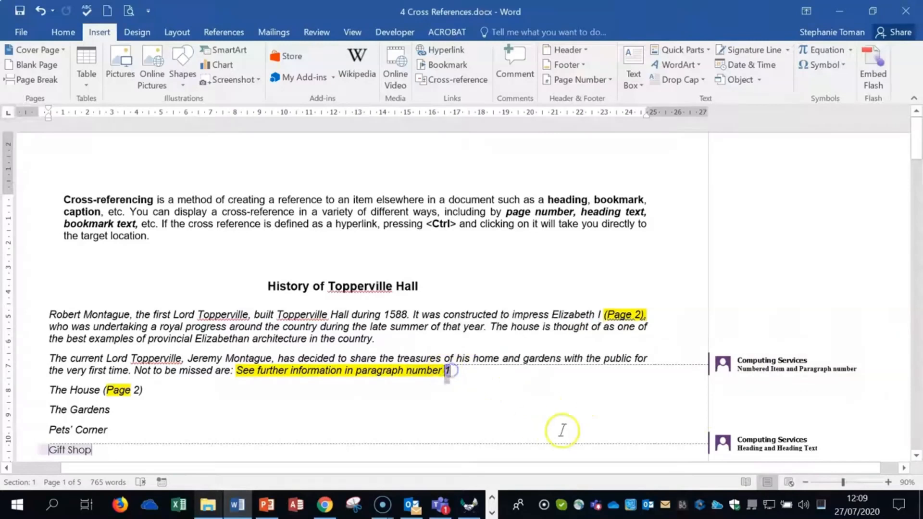
key("Delete")
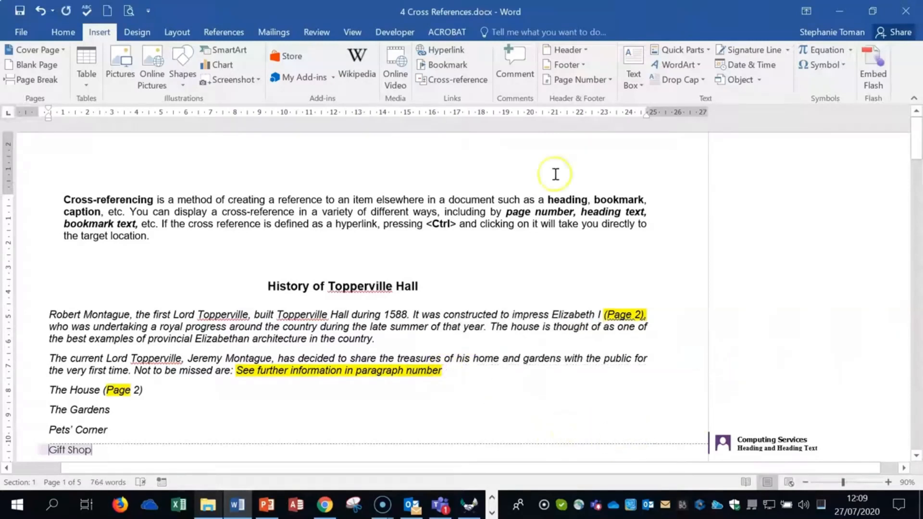
Insert a hyperlinked cross-reference to the paragraph number of numbered item 2 after the highlighted "See further information in paragraph number".
left_click(439, 85)
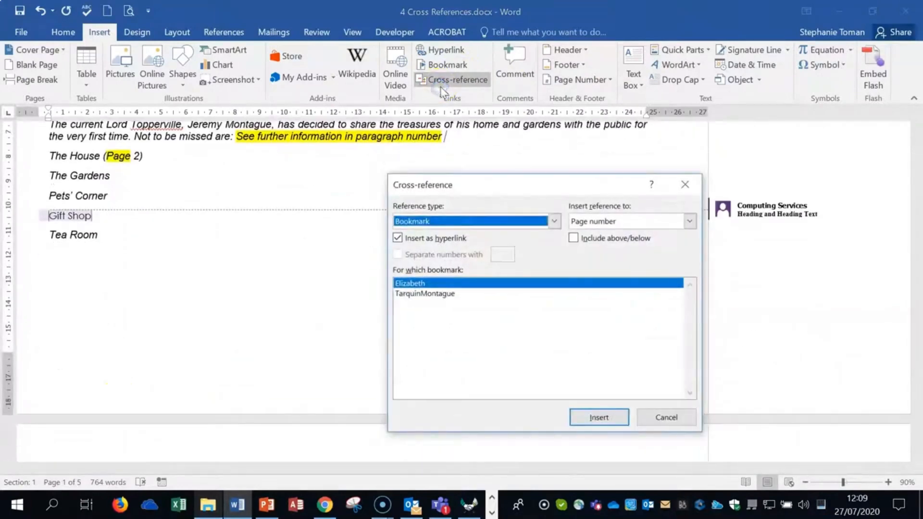
left_click(554, 221)
left_click(556, 264)
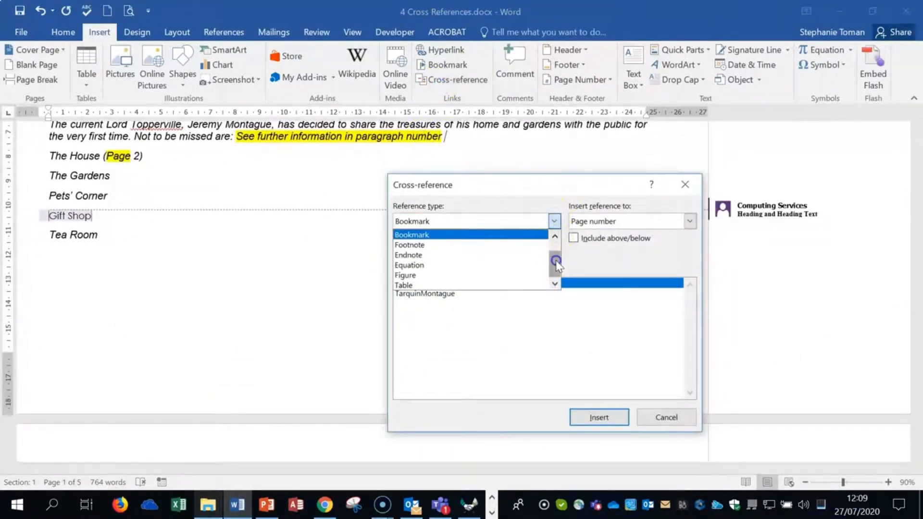
left_click_drag(556, 263, 556, 257)
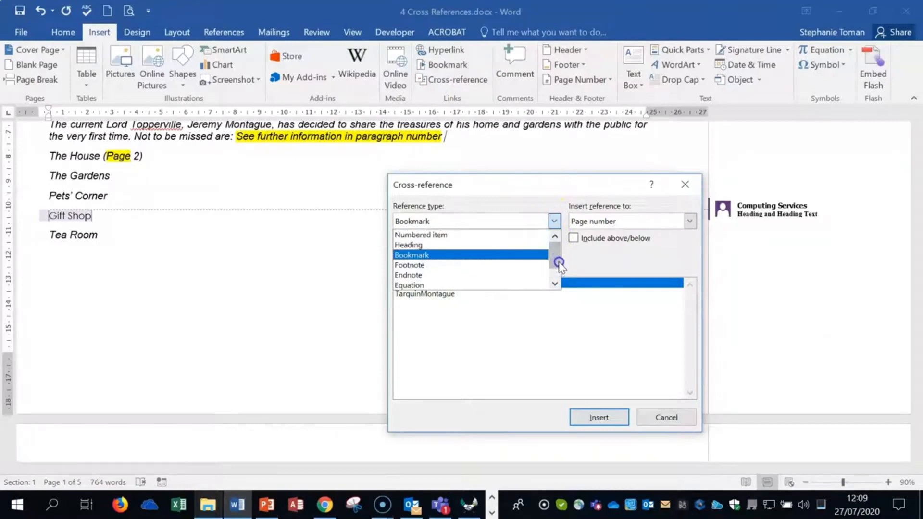
left_click(448, 235)
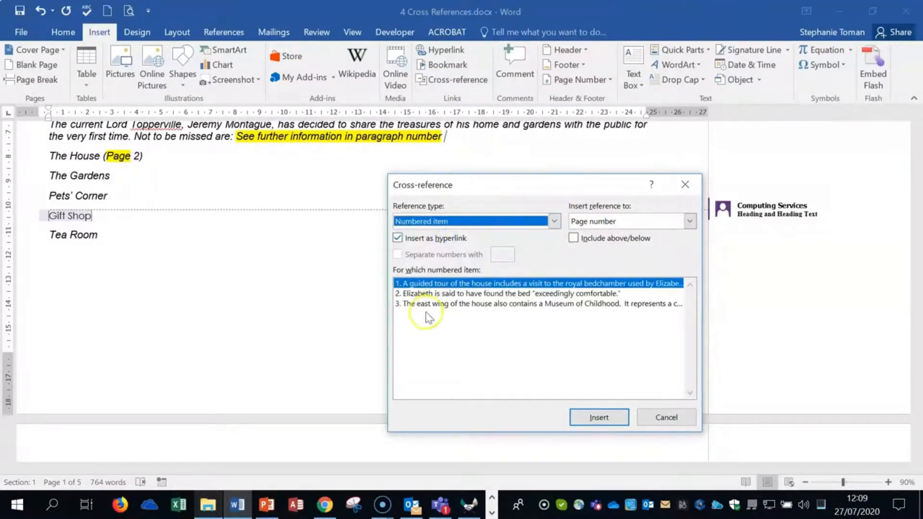
left_click(415, 284)
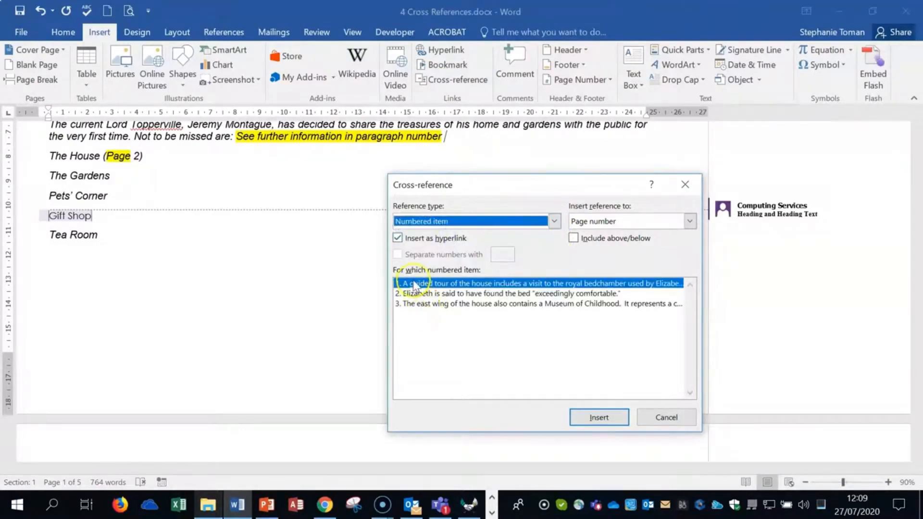
left_click(435, 294)
left_click(689, 221)
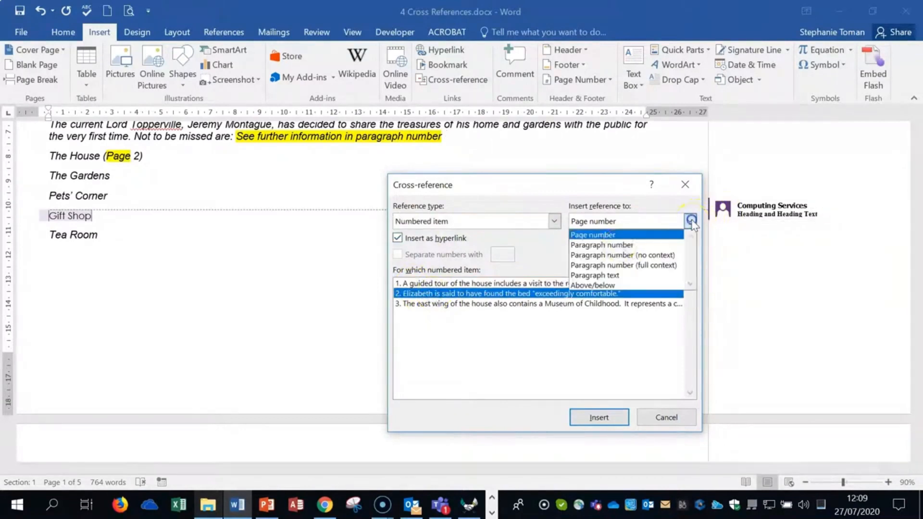
left_click(620, 246)
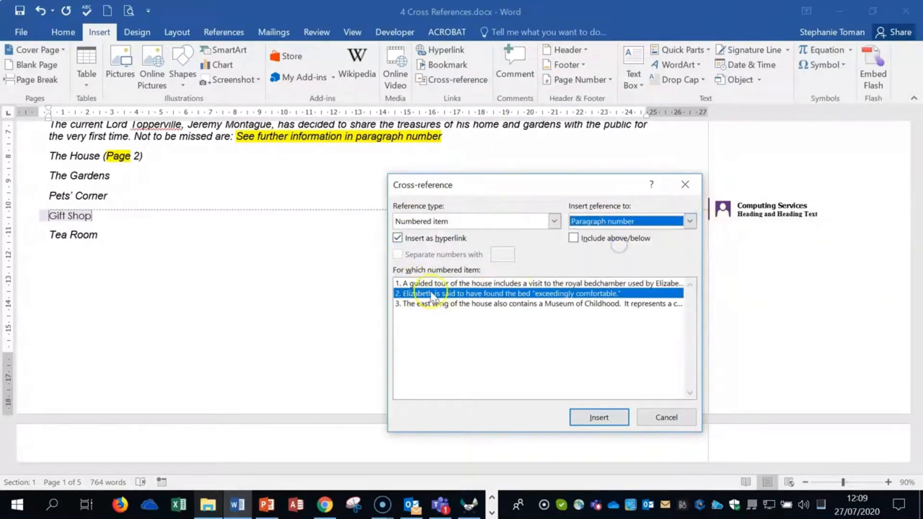
left_click(592, 417)
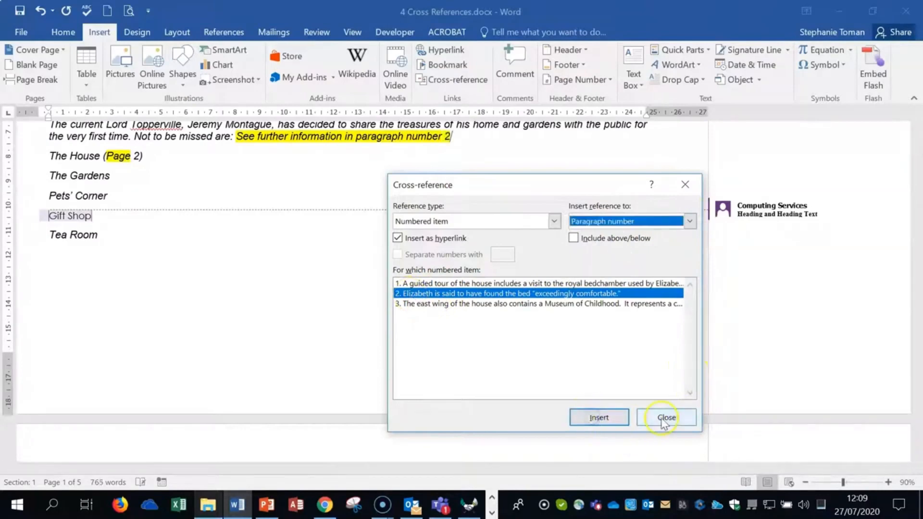
left_click(664, 418)
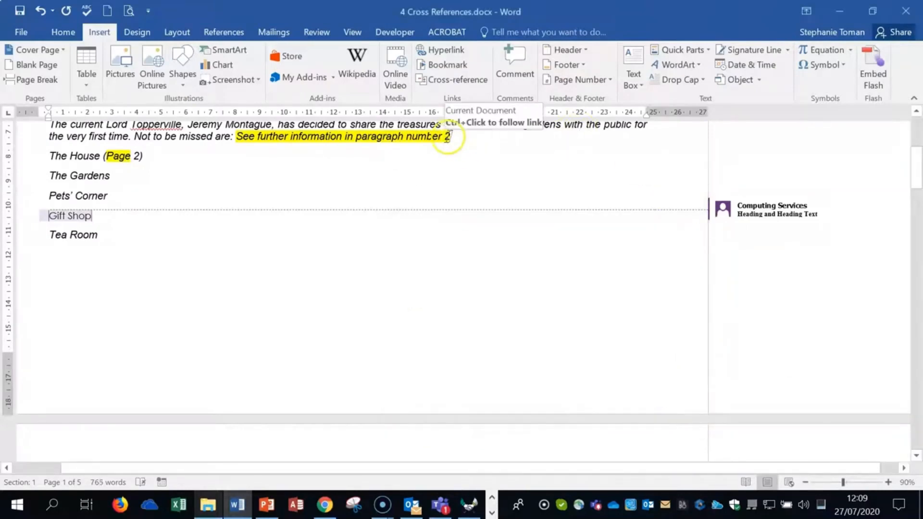
Follow the new paragraph number cross-reference to its numbered item under "The House", and return to the first page.
left_click(448, 137, "ctrl")
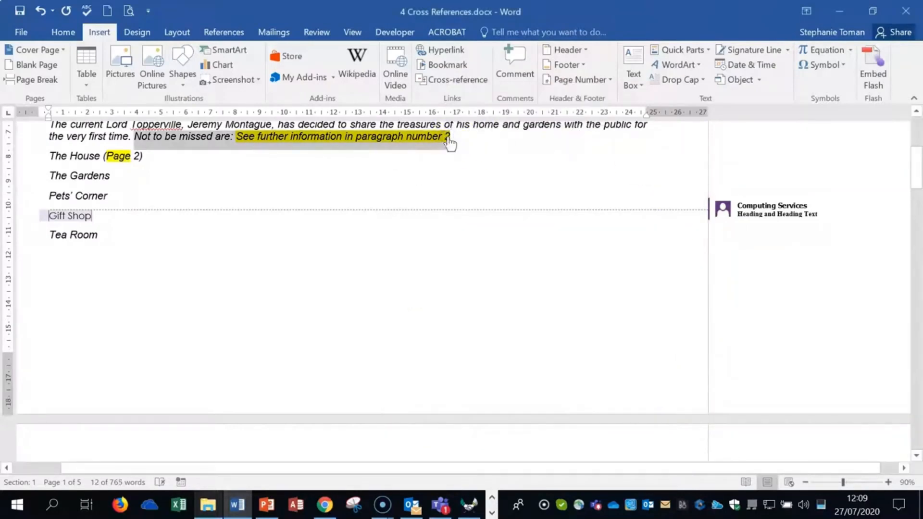
left_click(447, 137, "ctrl")
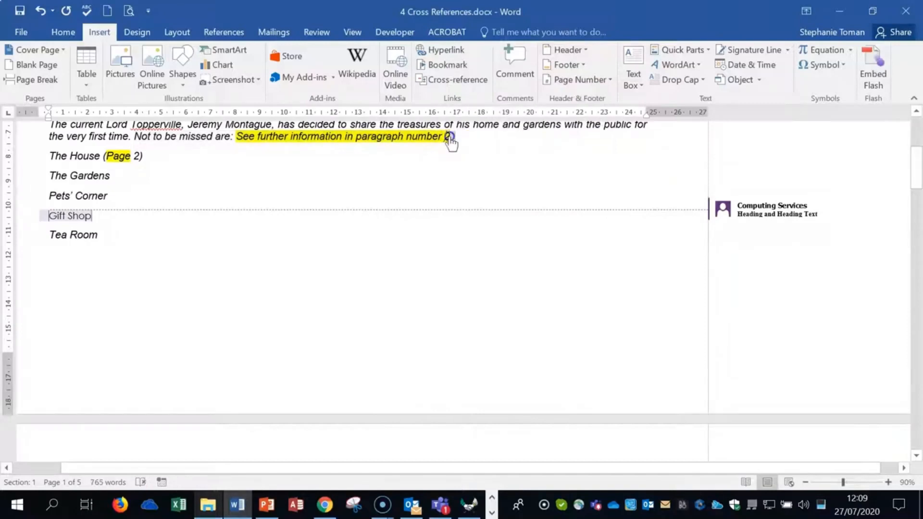
left_click(449, 137, "ctrl")
left_click(449, 138, "ctrl")
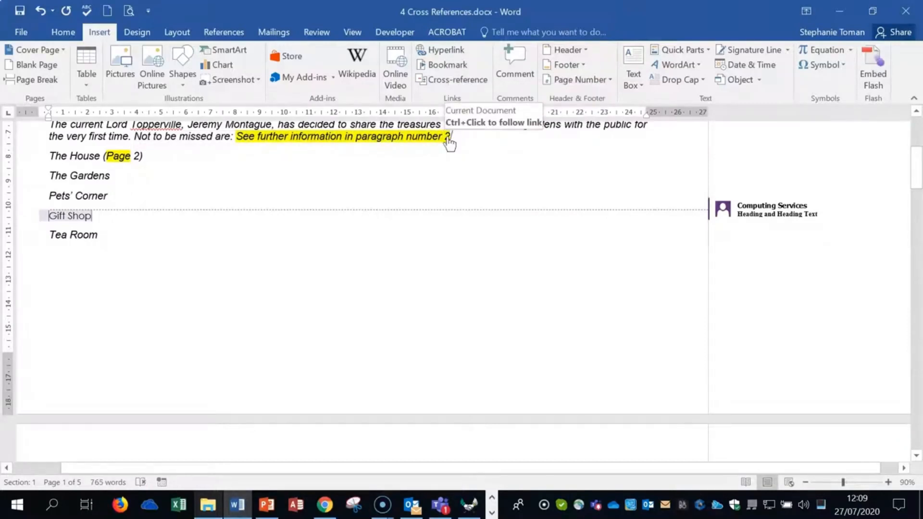
left_click(449, 139, "ctrl")
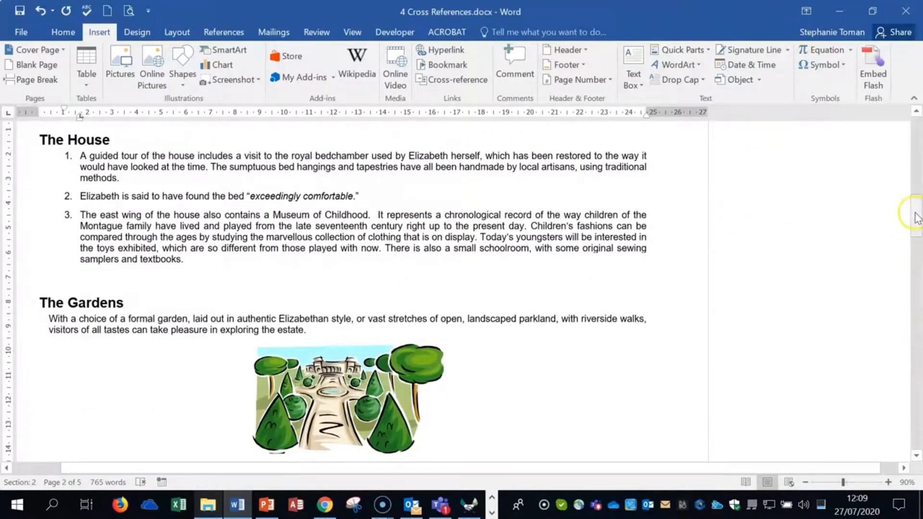
left_click_drag(916, 217, 915, 117)
left_click(233, 389)
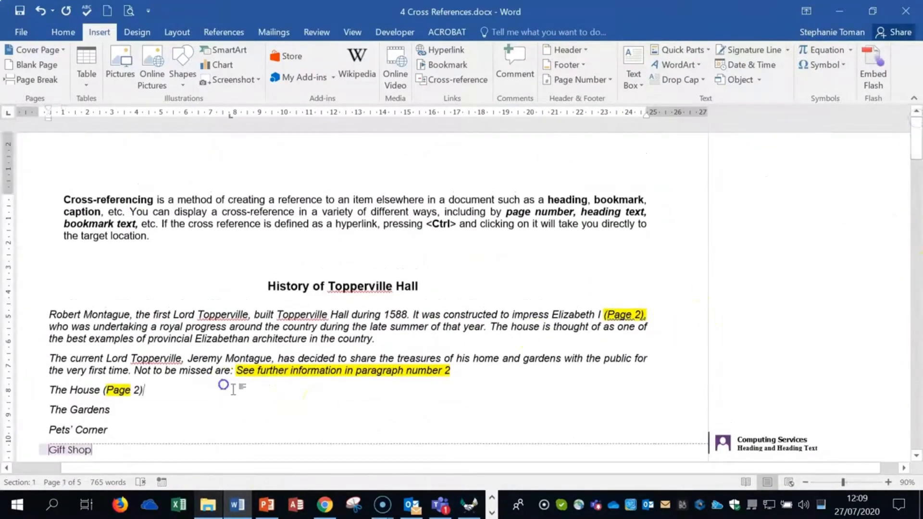
left_click(290, 408)
Delete the "Gift Shop" reference from the first-page list and leave an empty line between "Pets' Corner" and "Tea Room".
scroll(293, 408, "down", 3)
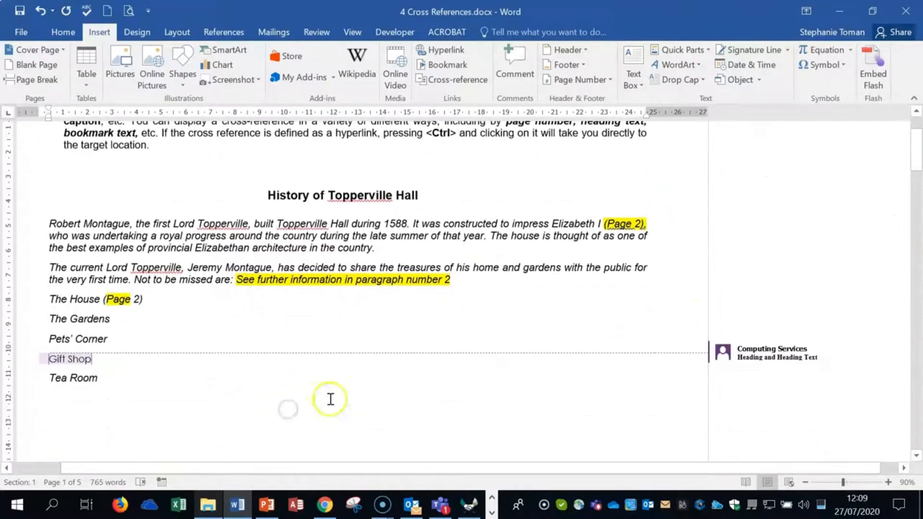
left_click(29, 360)
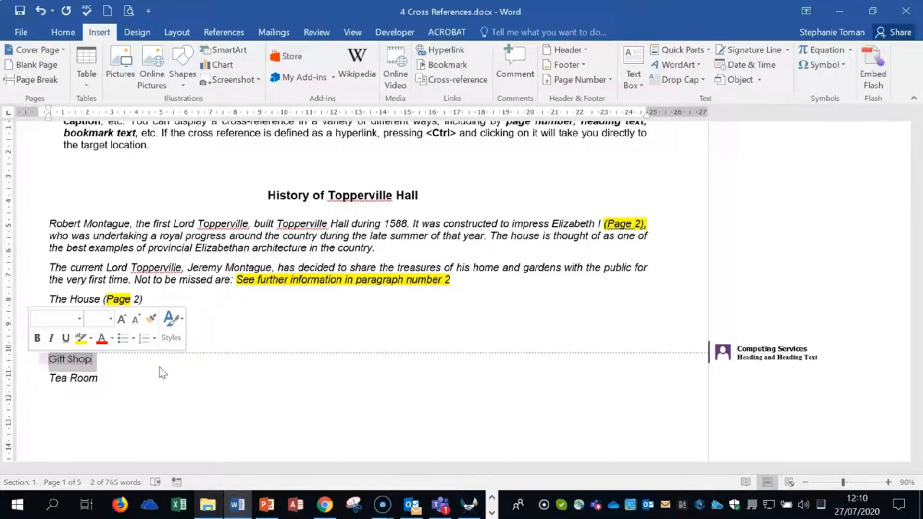
left_click(50, 358)
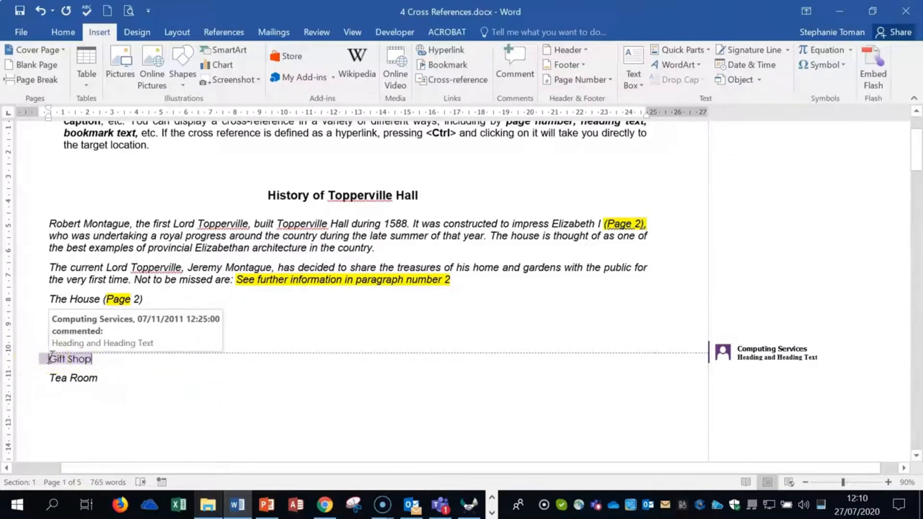
left_click(178, 371)
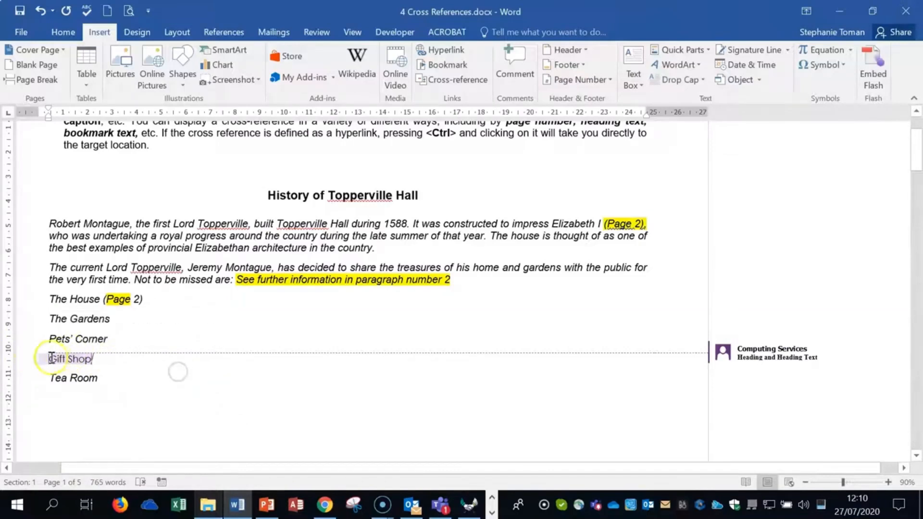
left_click_drag(48, 360, 104, 362)
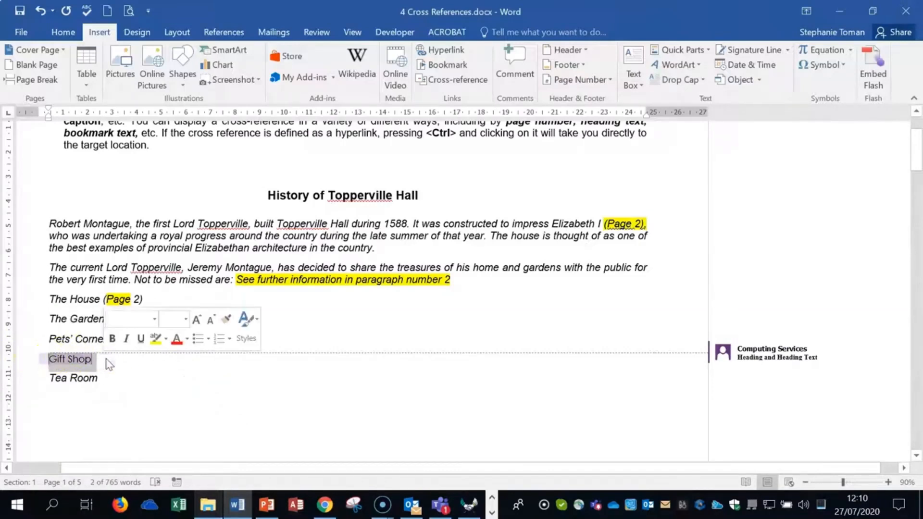
key("Delete")
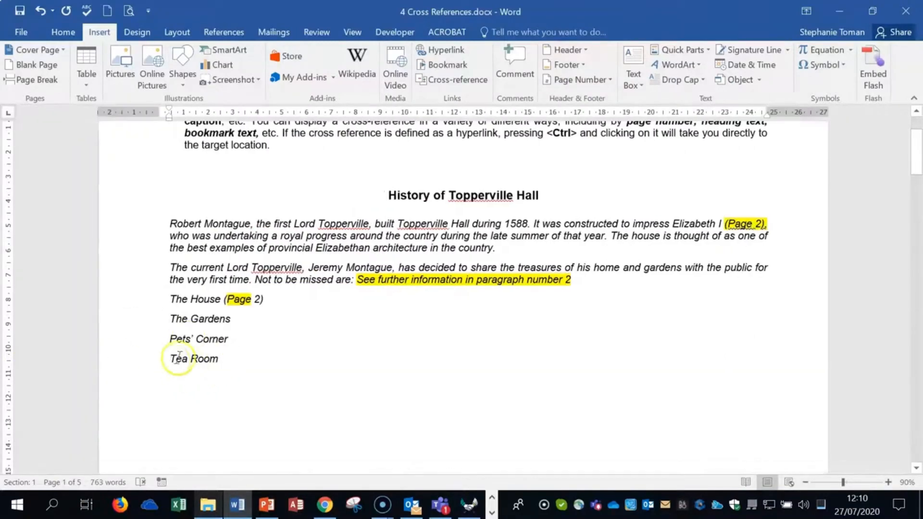
key("Return")
left_click(172, 357)
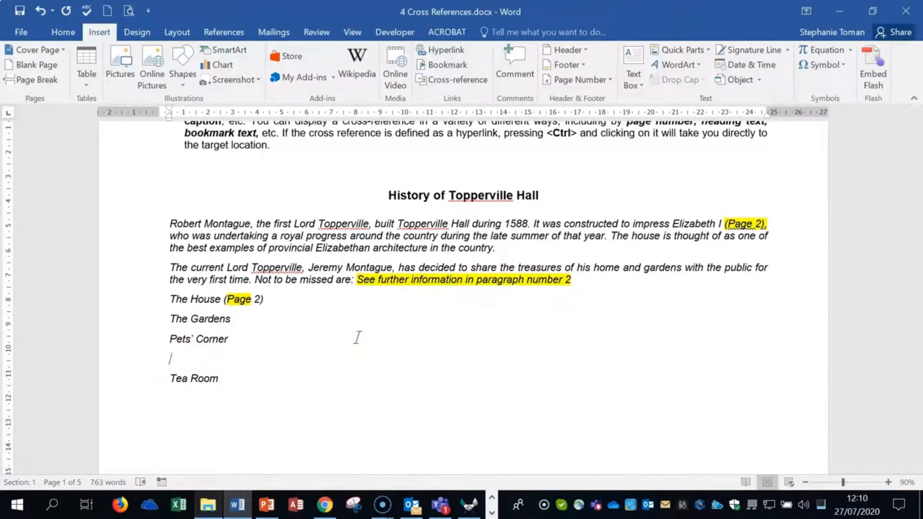
Insert a hyperlinked cross-reference to the heading text of "Gift Shop" on the empty line above "Tea Room".
left_click_drag(914, 165, 913, 166)
left_click(172, 360)
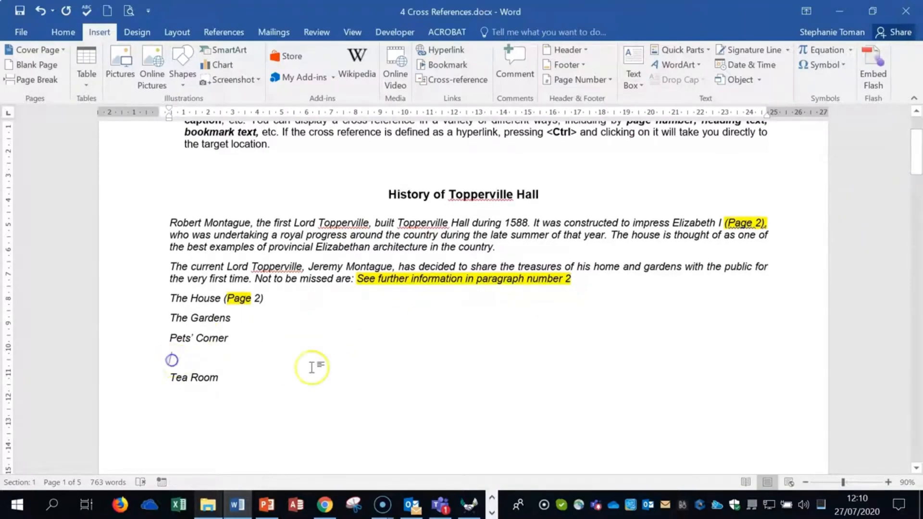
left_click(454, 80)
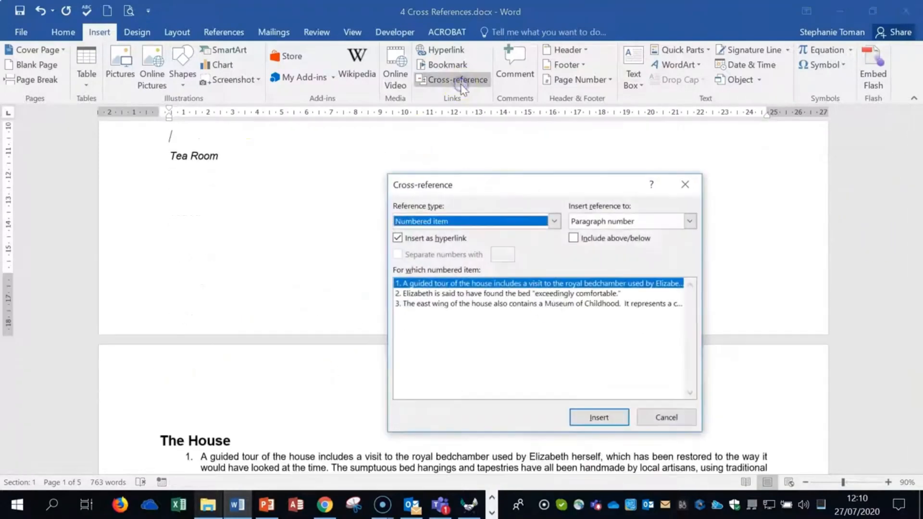
left_click_drag(541, 180, 583, 140)
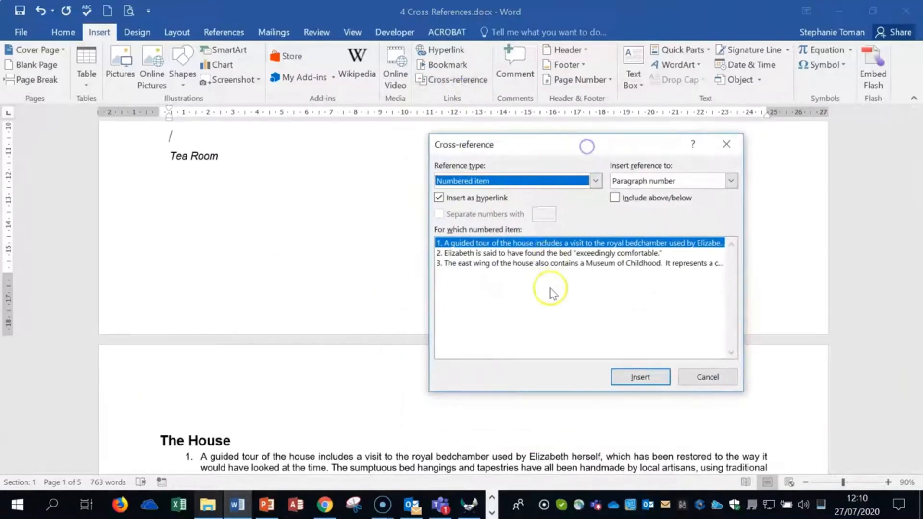
left_click(595, 180)
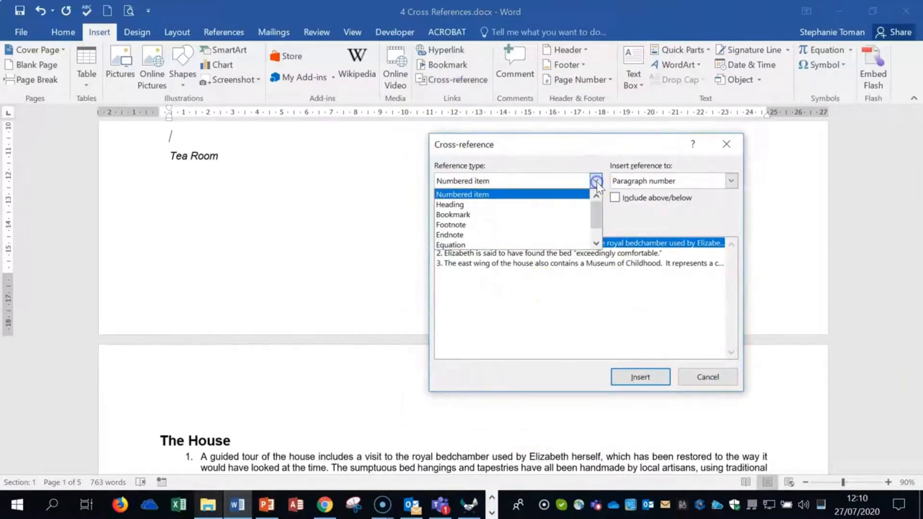
left_click(524, 205)
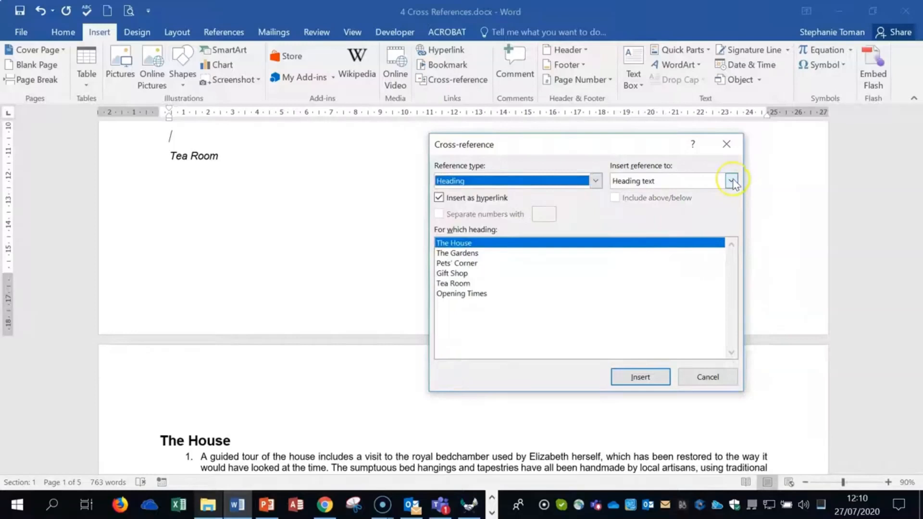
left_click(452, 273)
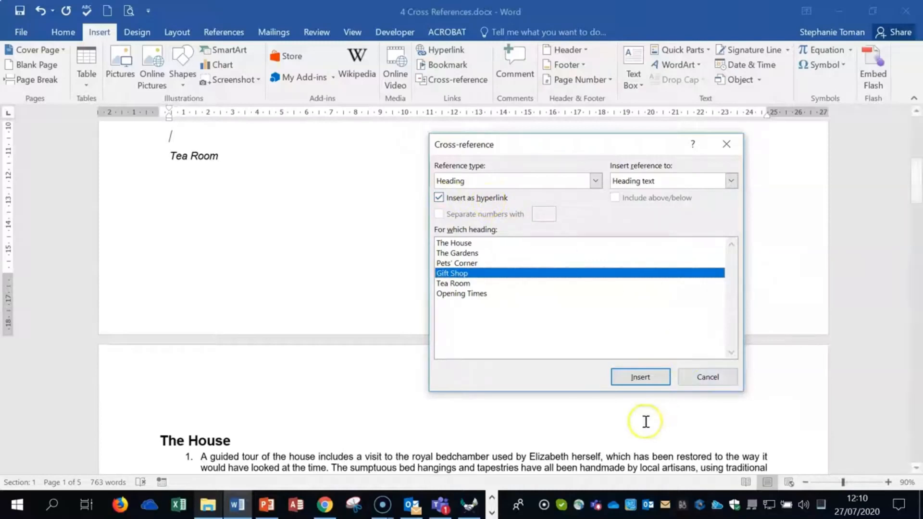
left_click(642, 379)
left_click(705, 380)
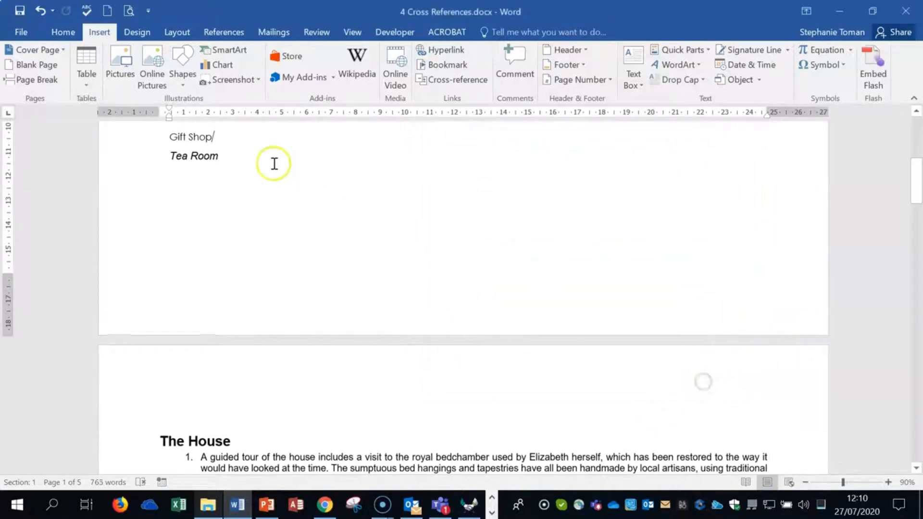
Follow the new "Gift Shop" cross-reference to its heading.
left_click(196, 138, "ctrl")
left_click(673, 296)
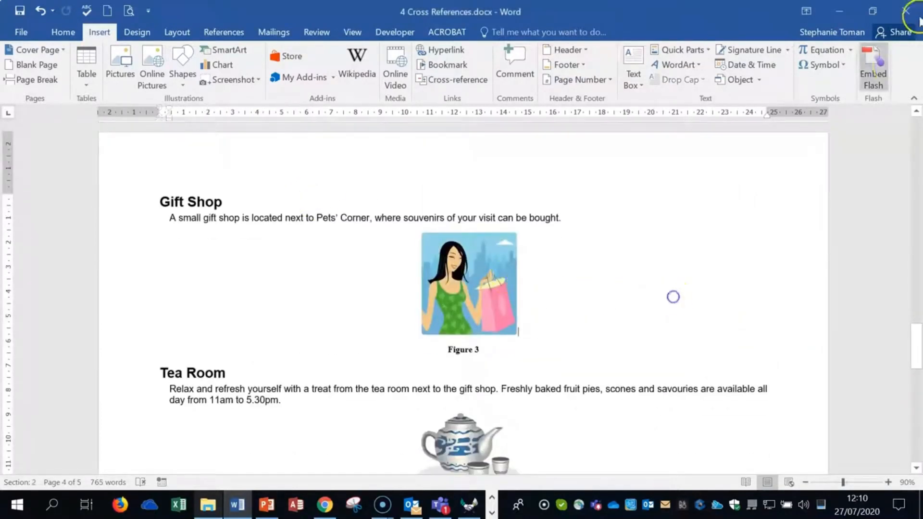